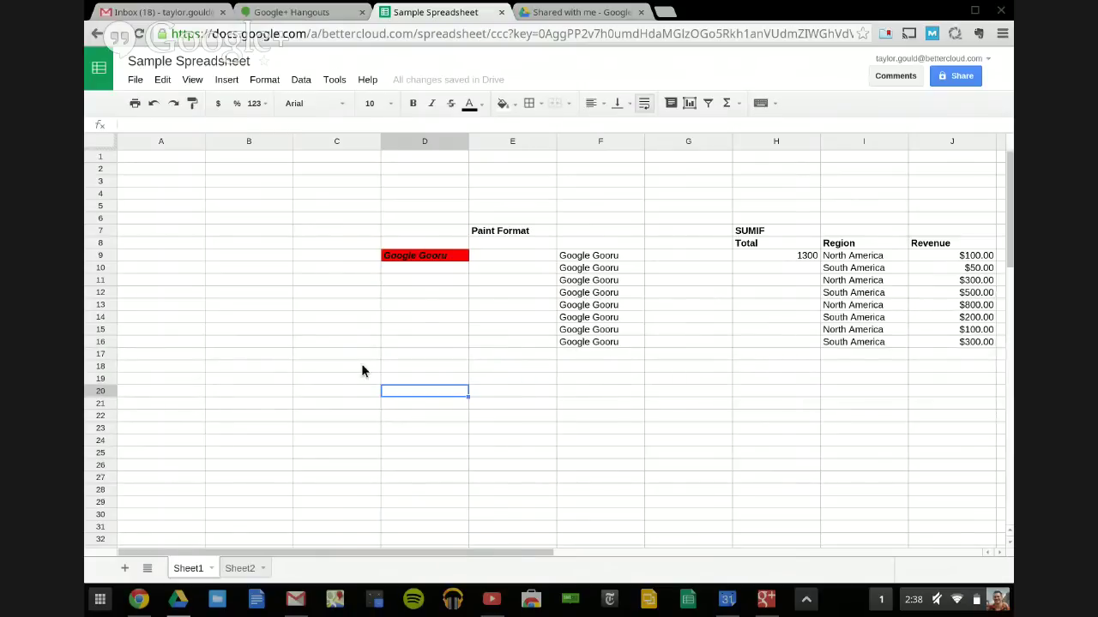
- Select rows 19 to 25 and review the row operations available for them
key("XF86AudioRaiseVolume")
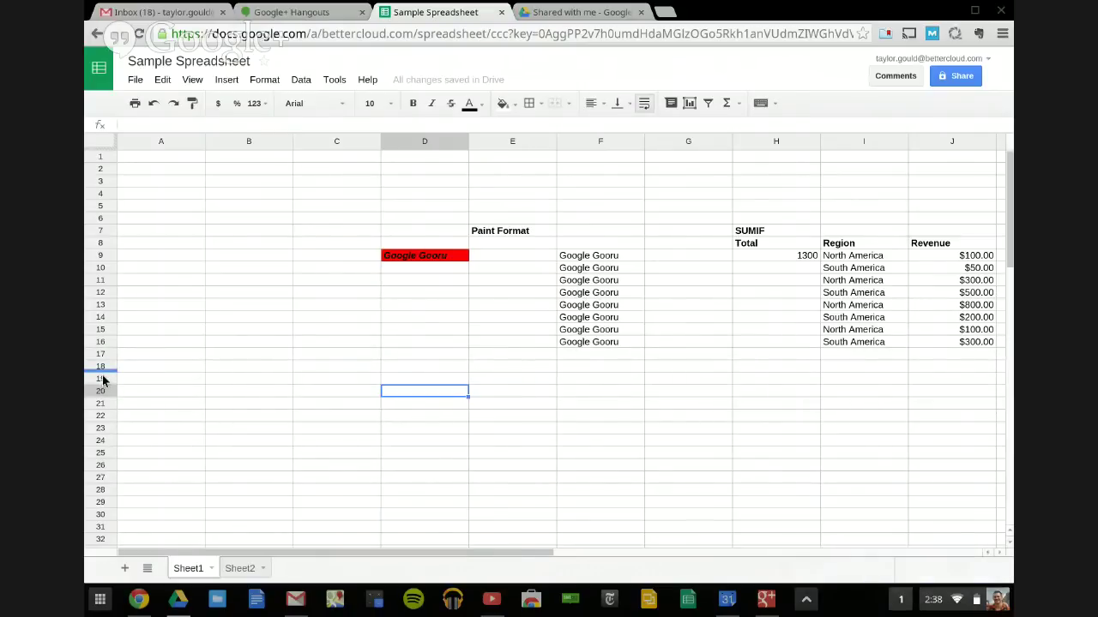
mouse_move(102, 380)
left_mouse_down()
mouse_move(101, 454)
mouse_move(101, 410)
left_mouse_up()
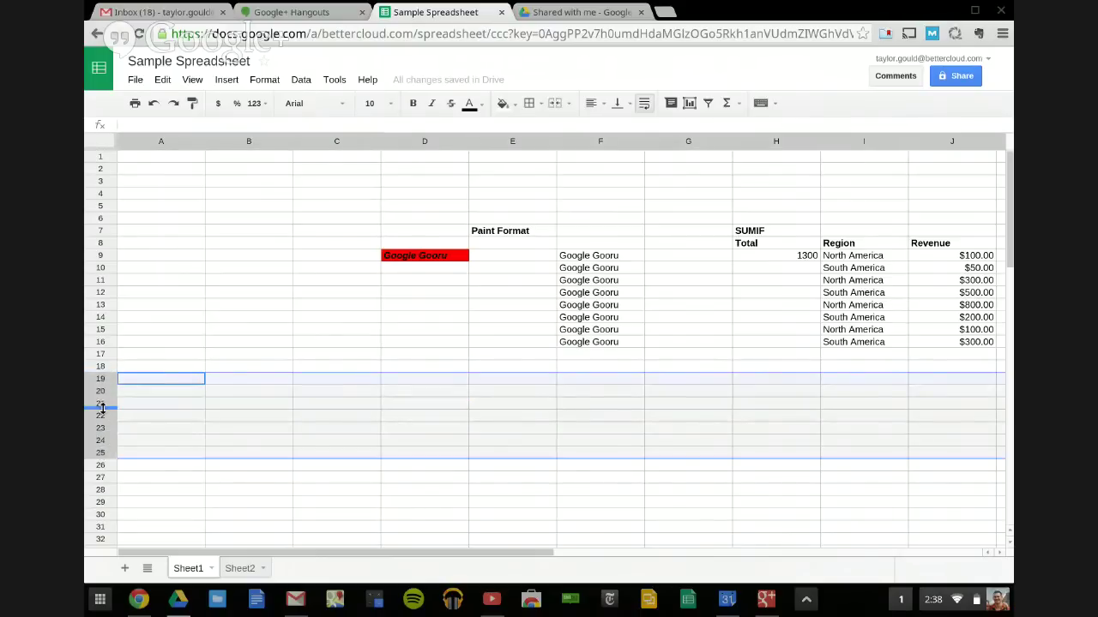
right_click(101, 410)
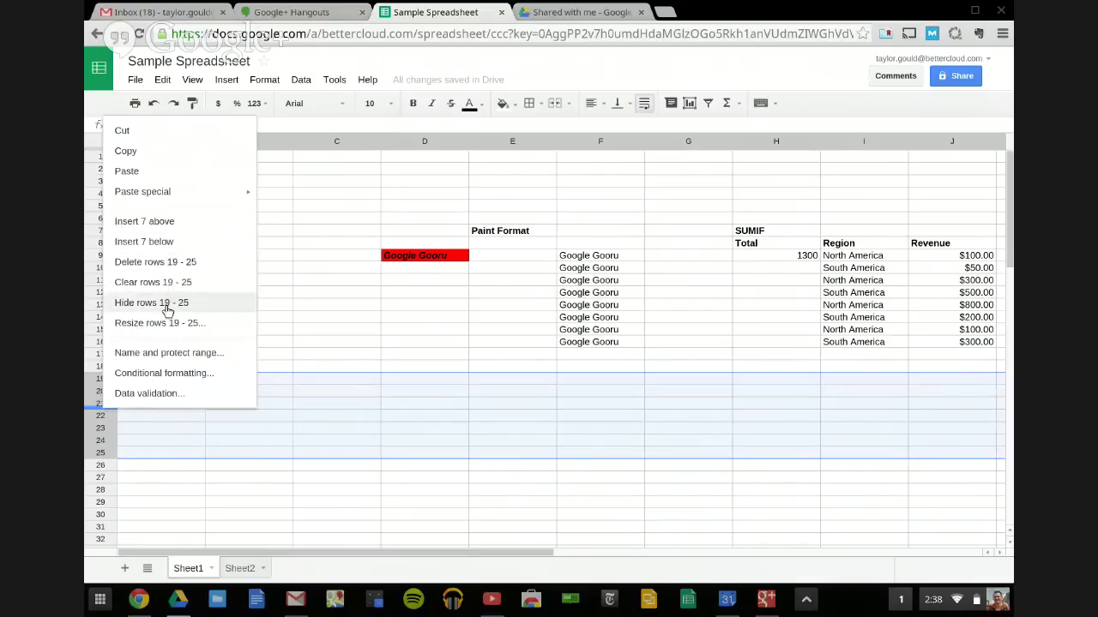
left_click(179, 429)
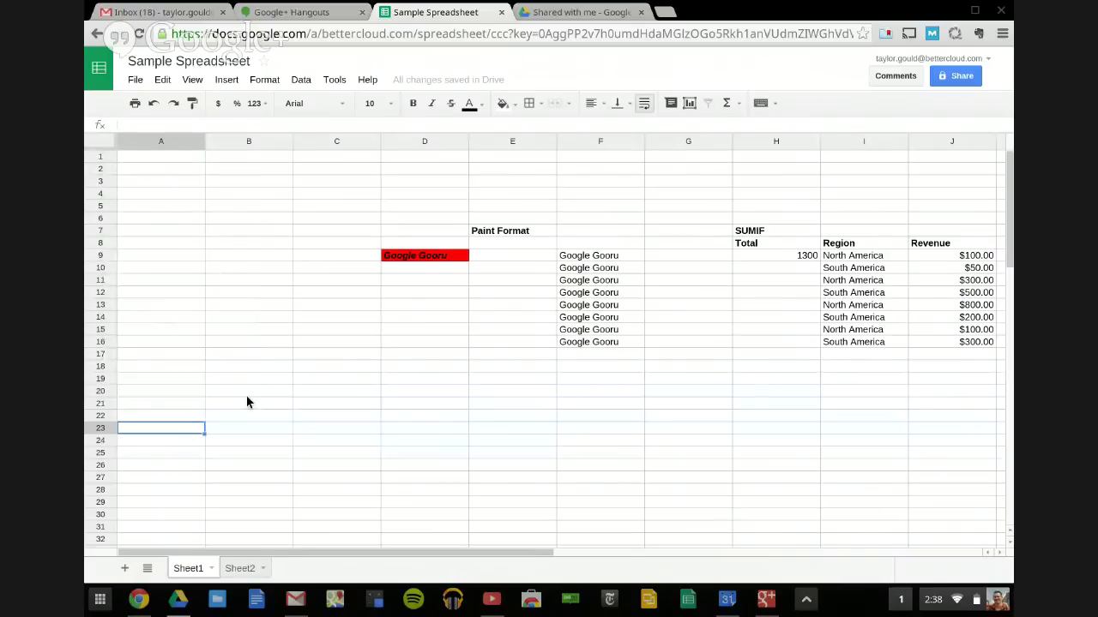
- Copy the formatting of the red cell D9 onto F9:F16 with Paint format, and undo it
left_click(452, 260)
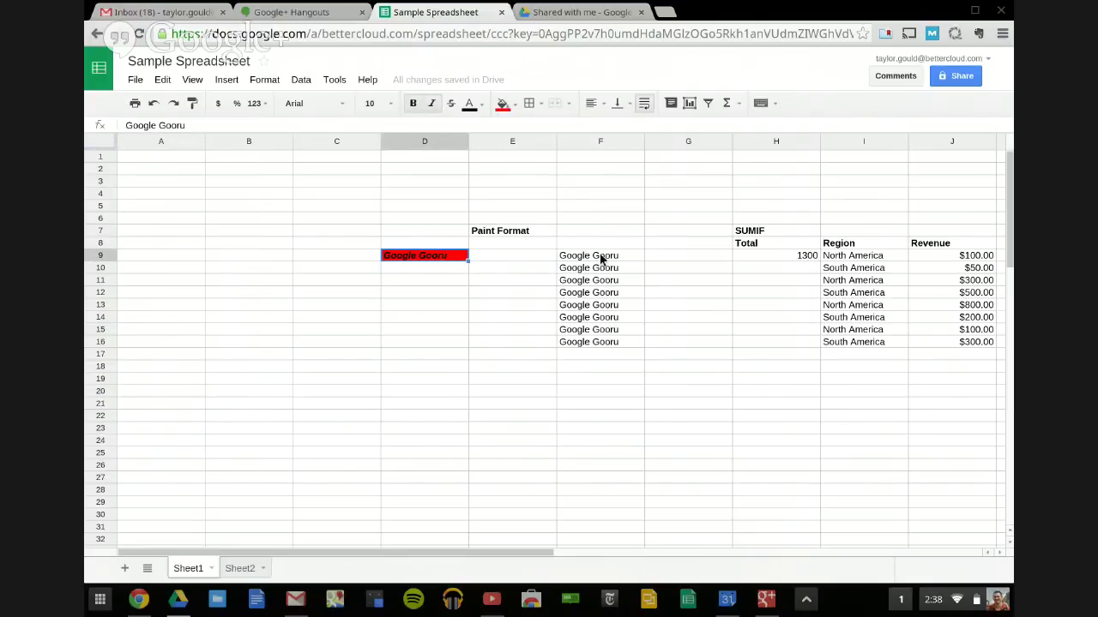
left_click(191, 103)
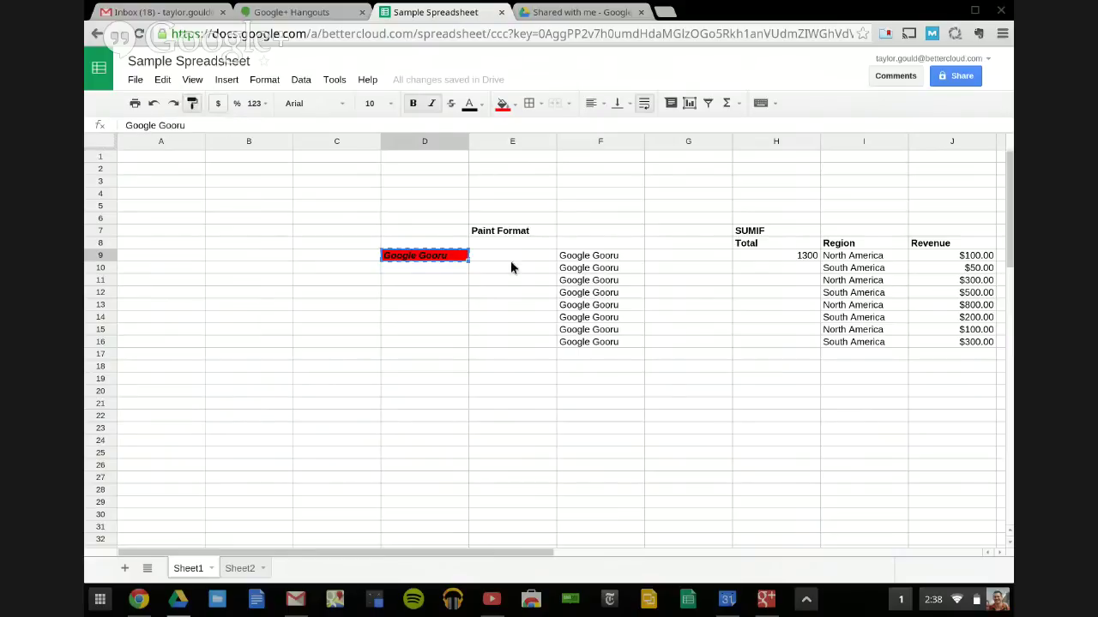
left_click(597, 259)
left_click_drag(597, 259, 597, 343)
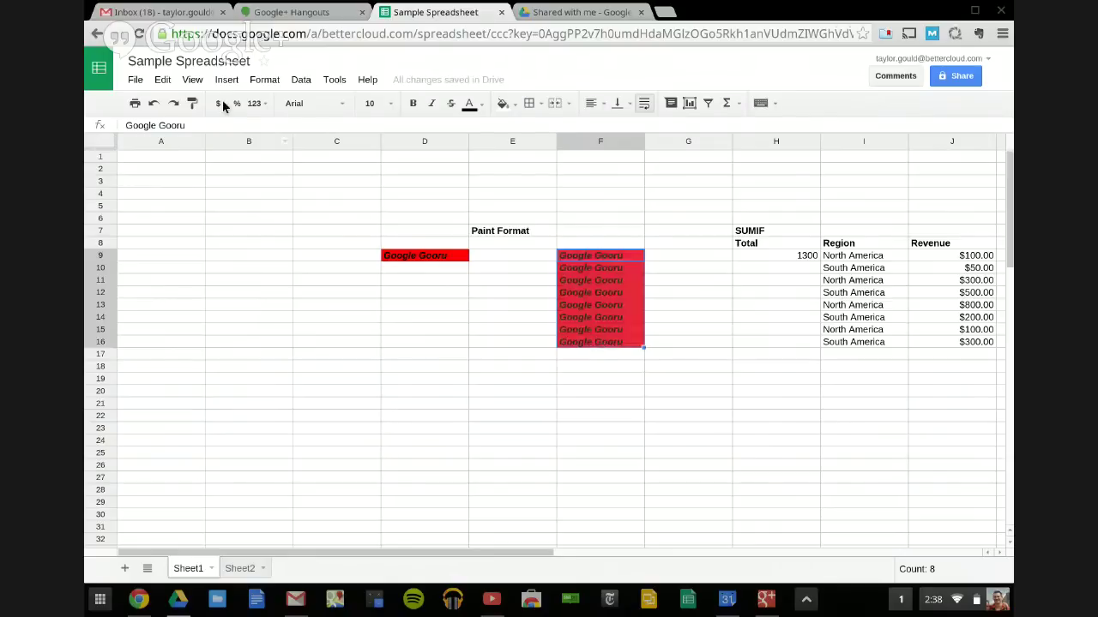
left_click(149, 103)
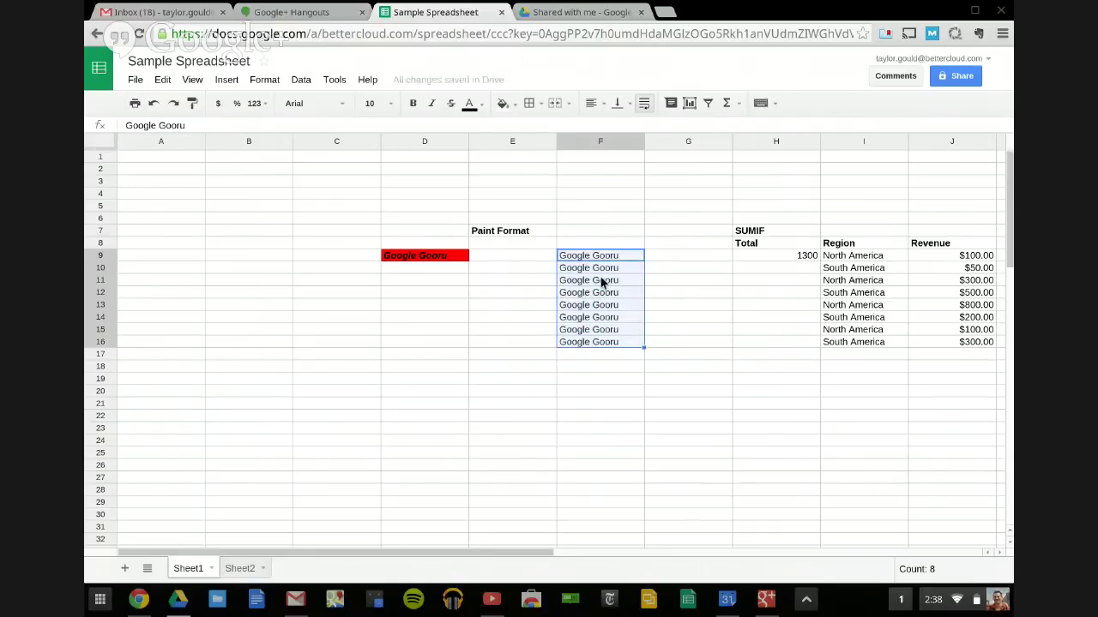
- Format the SUMIF total in cell H9 as currency
left_click(785, 231)
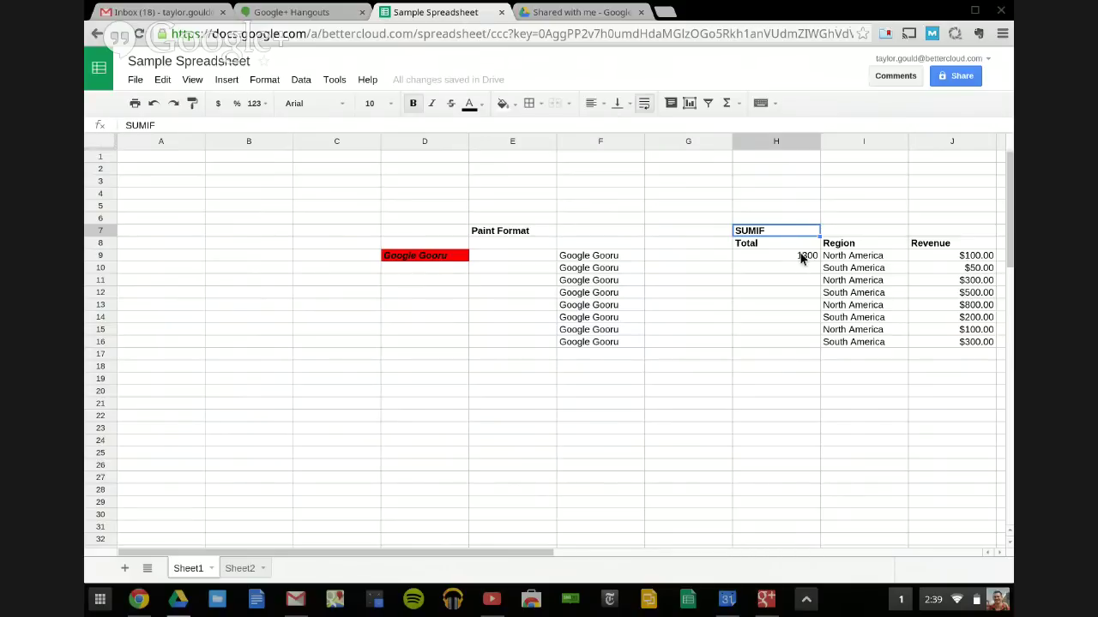
left_click(801, 259)
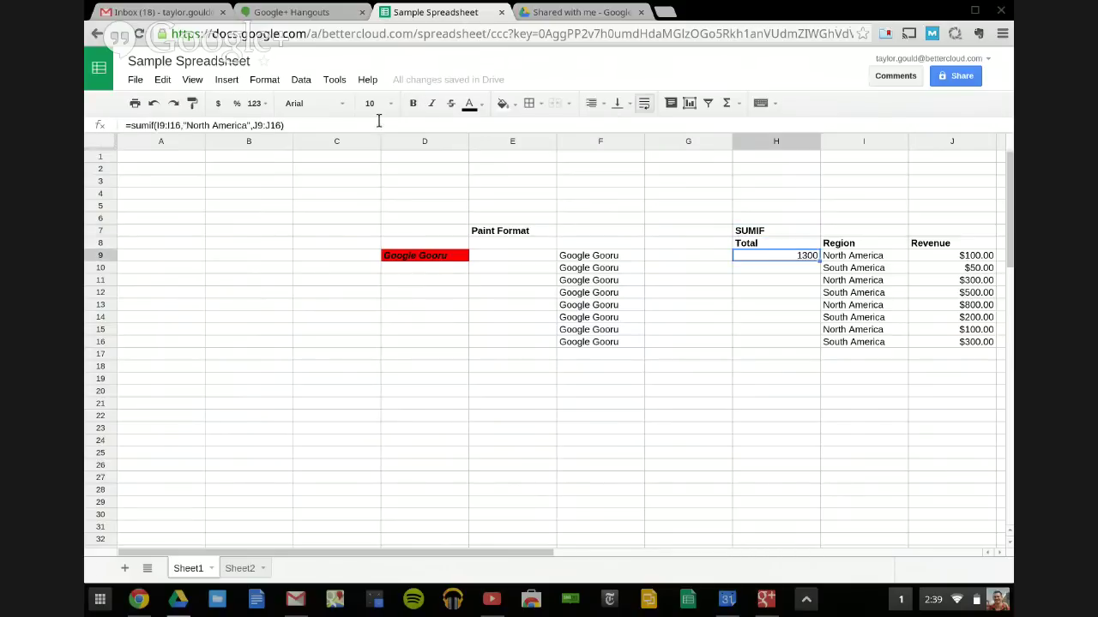
left_click(218, 103)
- Examine the region range I9:I16, the Revenue column and the SUMIF formula in cell H9 that uses them
left_click(884, 255)
left_click_drag(883, 259, 884, 344)
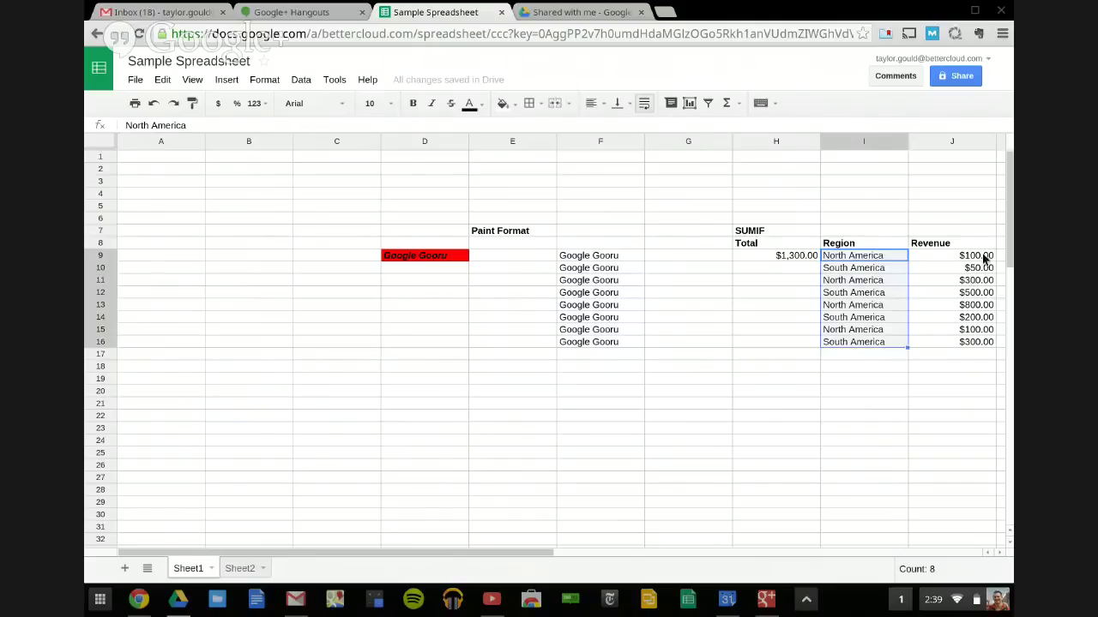
left_click(970, 283)
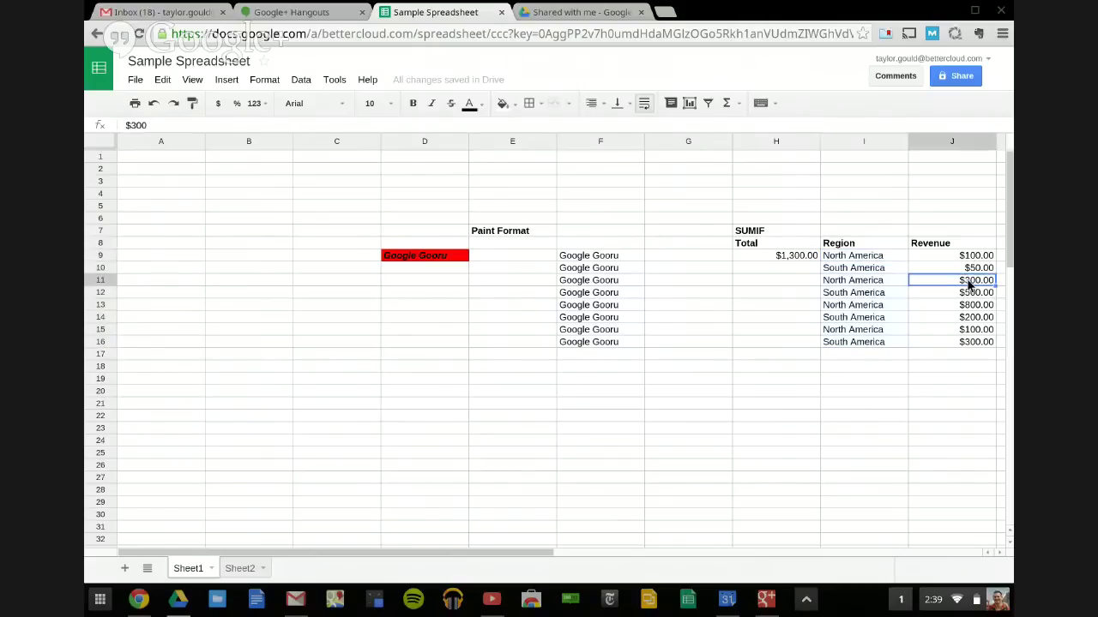
double_click(777, 257)
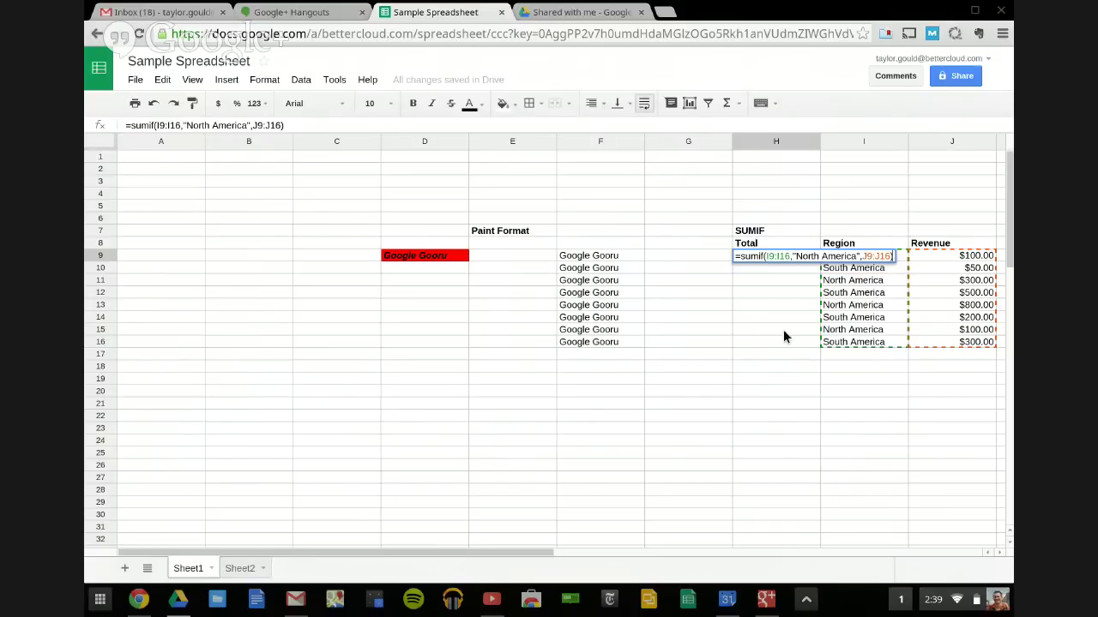
key("Return")
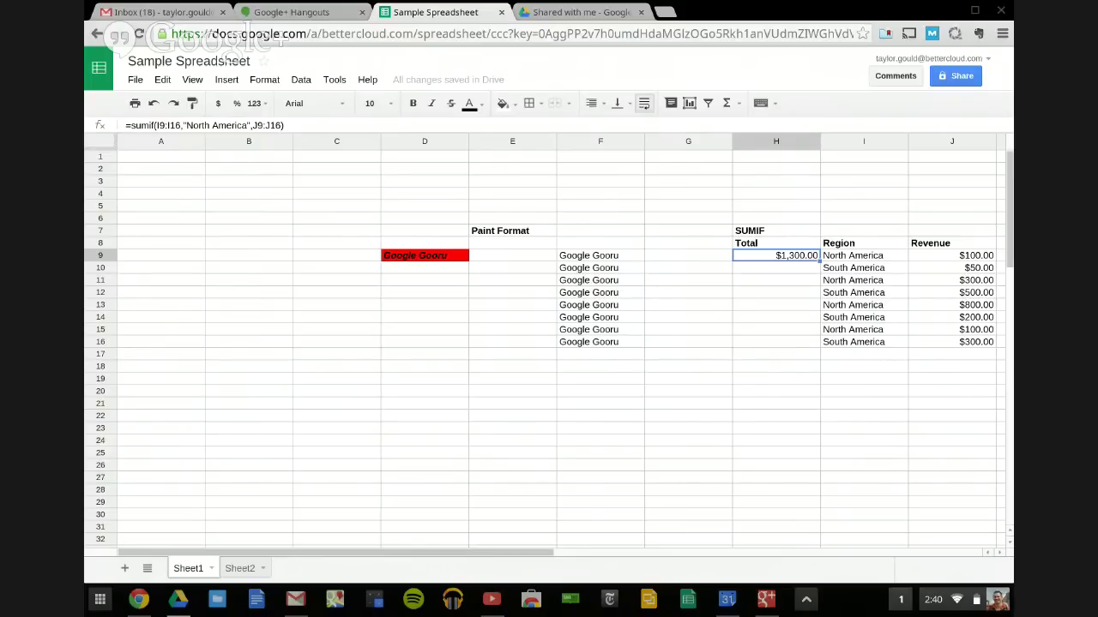
double_click(794, 259)
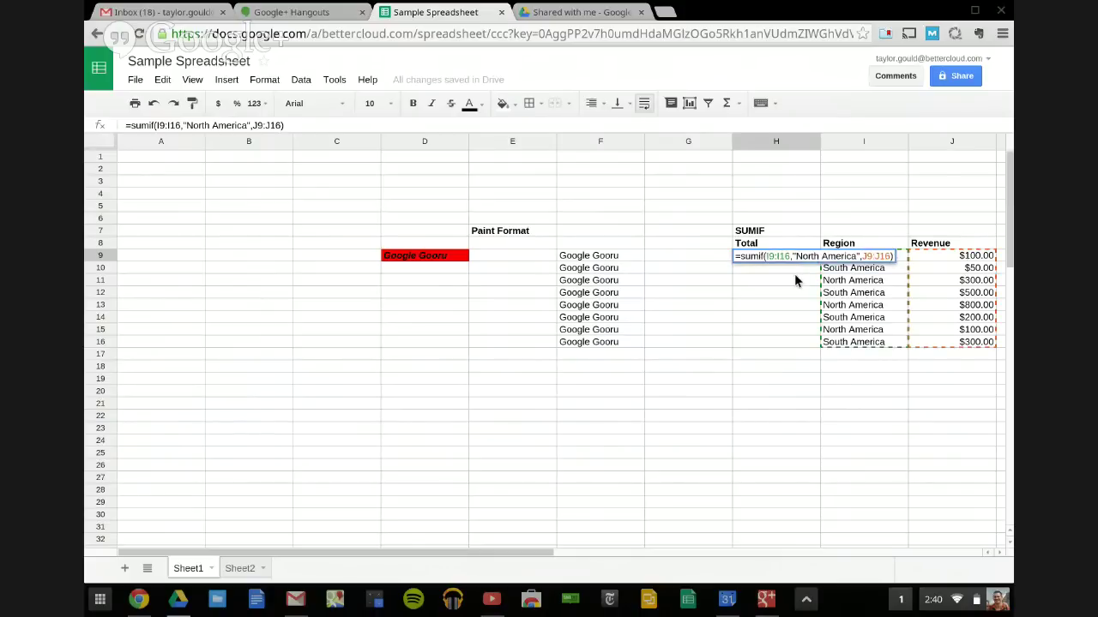
key("Escape")
- Define cell H9 as a protected named range with the default name and accept its sharing settings
right_click(787, 256)
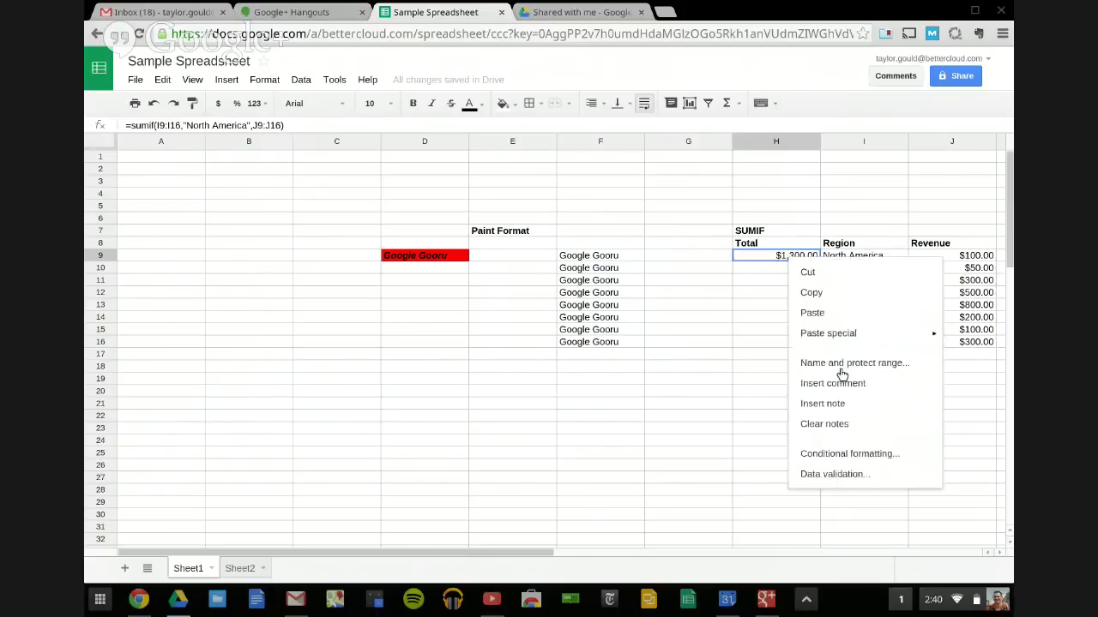
left_click(844, 370)
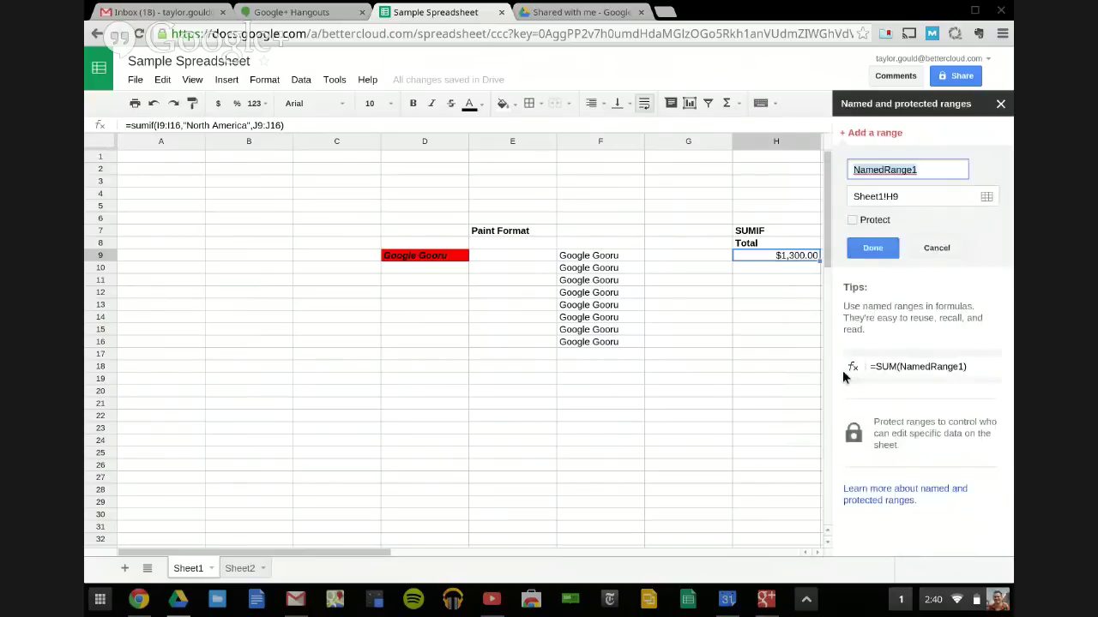
left_click(852, 220)
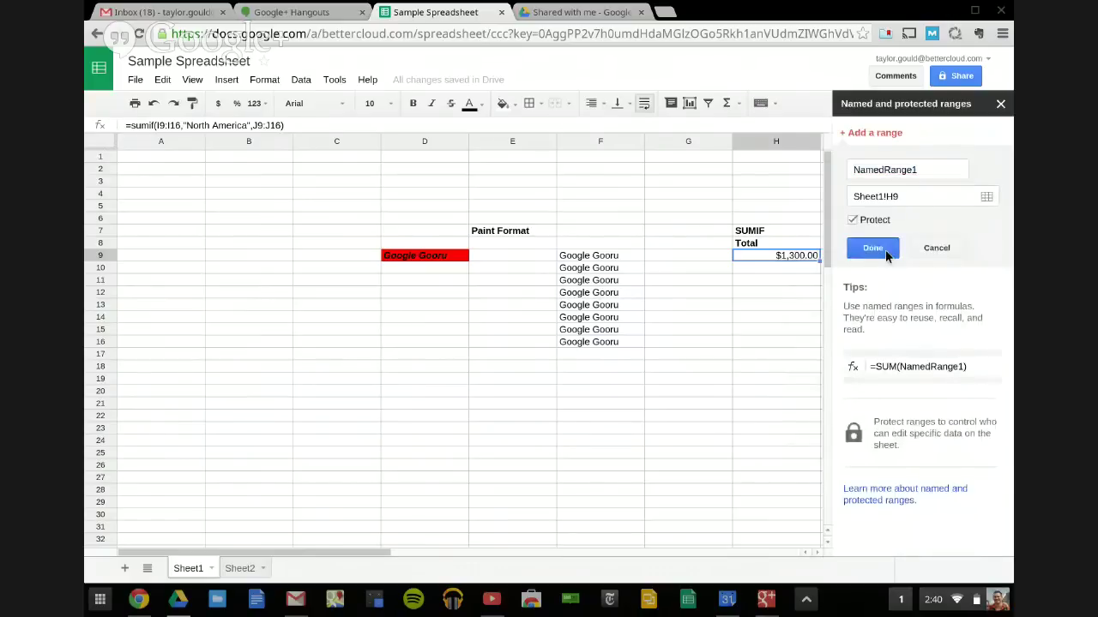
left_click(873, 248)
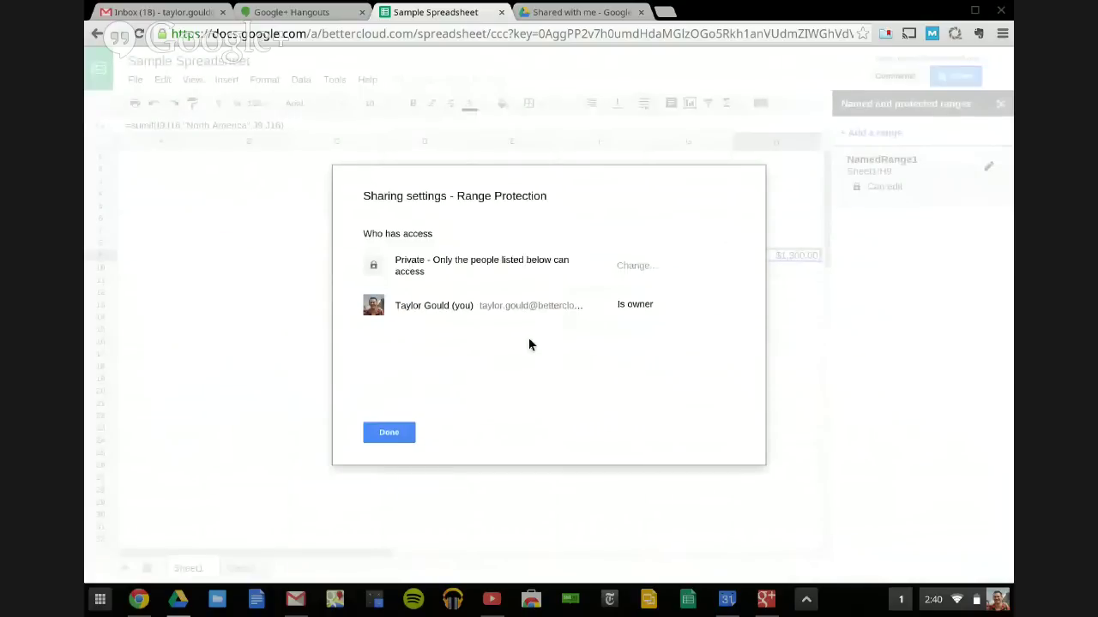
left_click(390, 433)
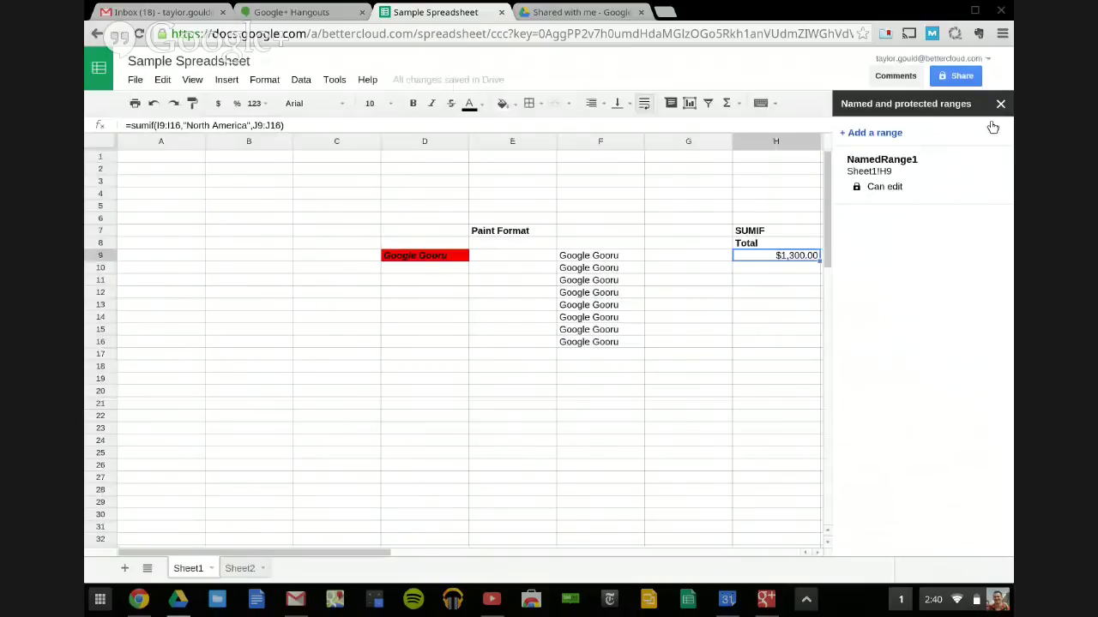
- Share the spreadsheet with a colleague's e-mail address, granting edit access and notifying them by e-mail
left_click(955, 75)
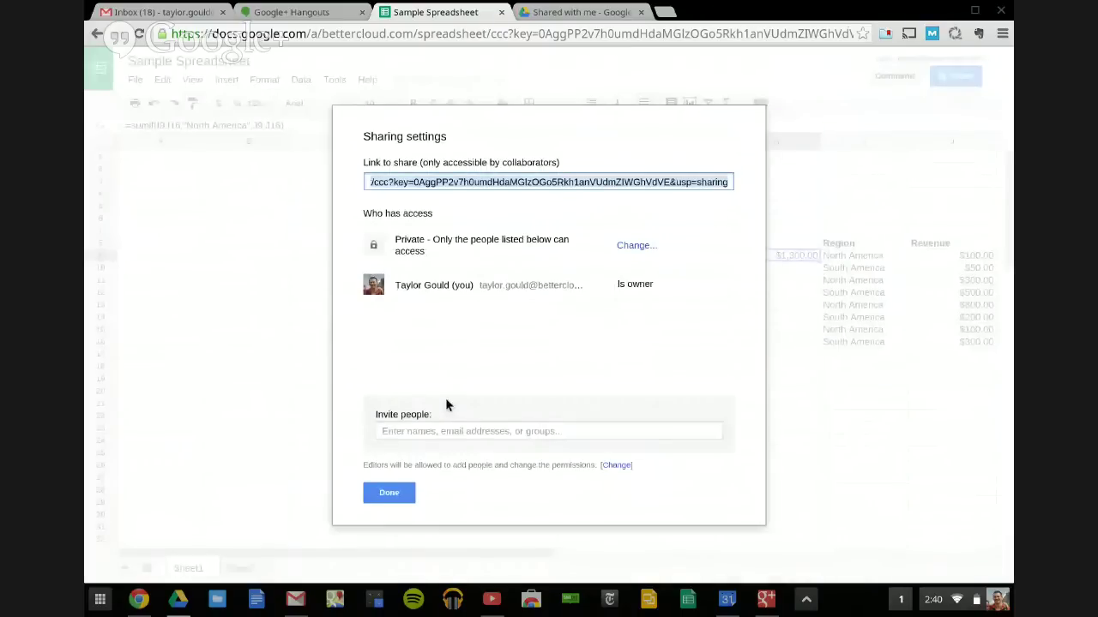
left_click(463, 431)
key("ctrl+v")
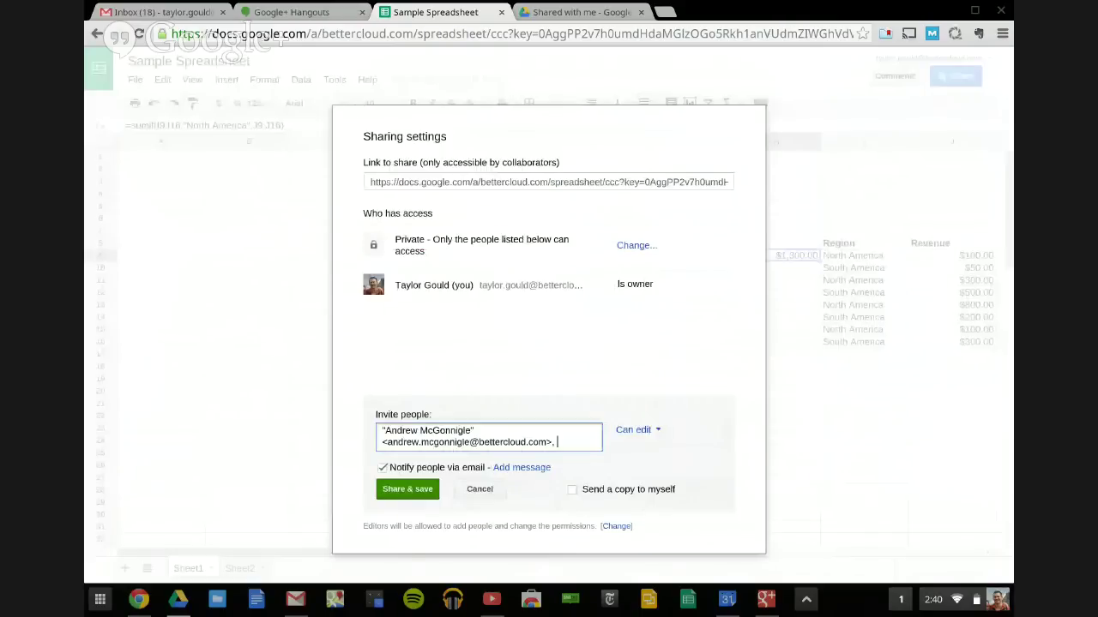
left_click(407, 489)
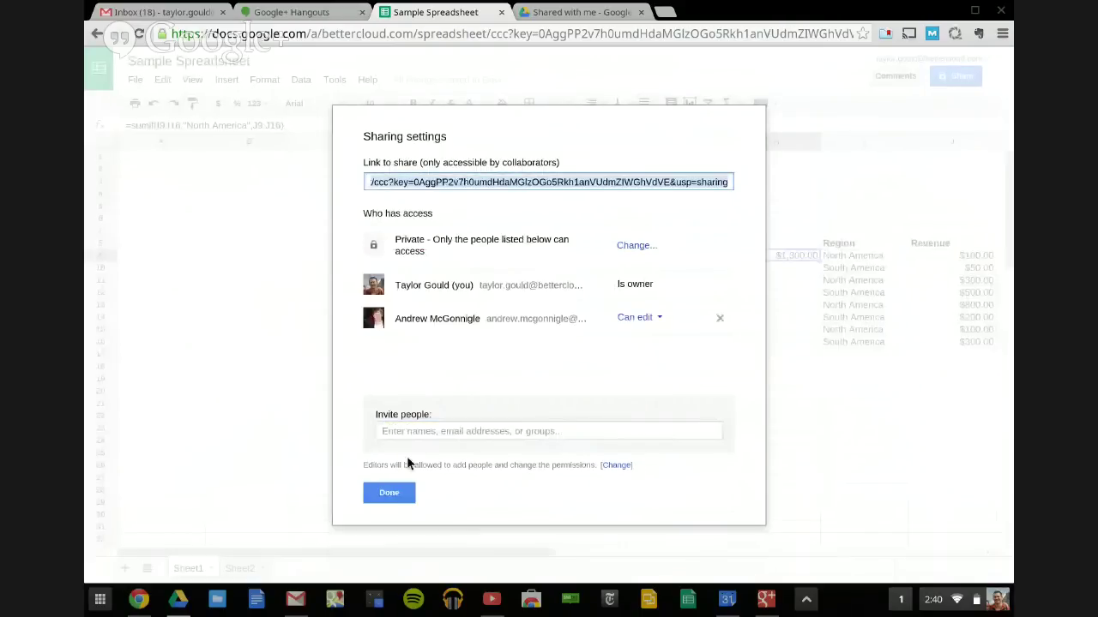
left_click(389, 493)
- Add a second protected range on cell H9 and check the collaborator's permission options in its range protection settings
right_click(786, 255)
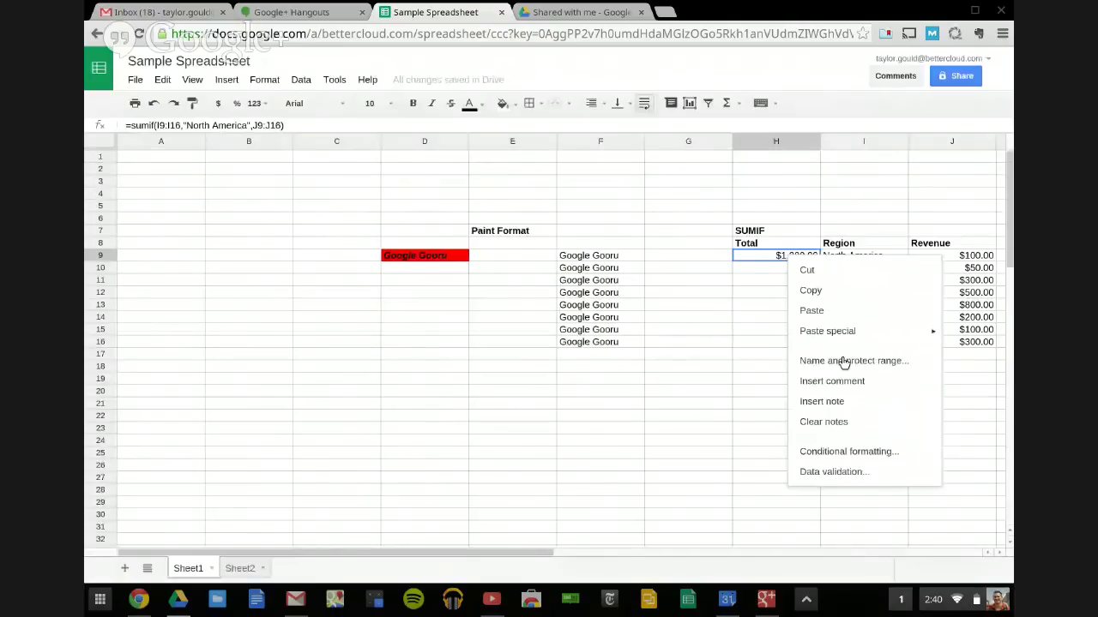
left_click(844, 361)
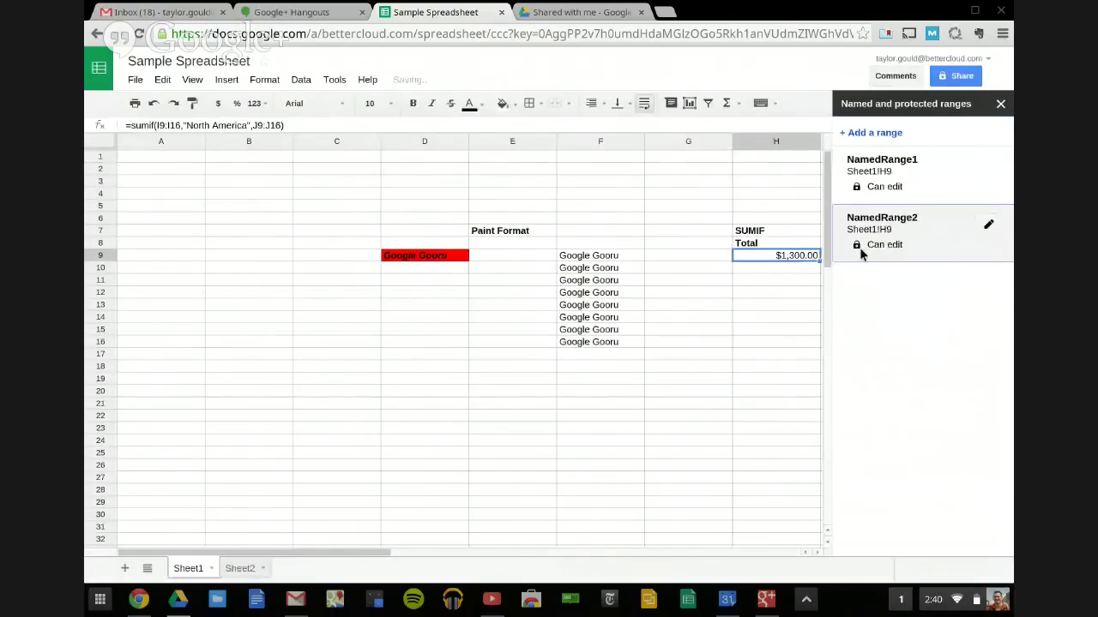
left_click(879, 244)
left_click(636, 338)
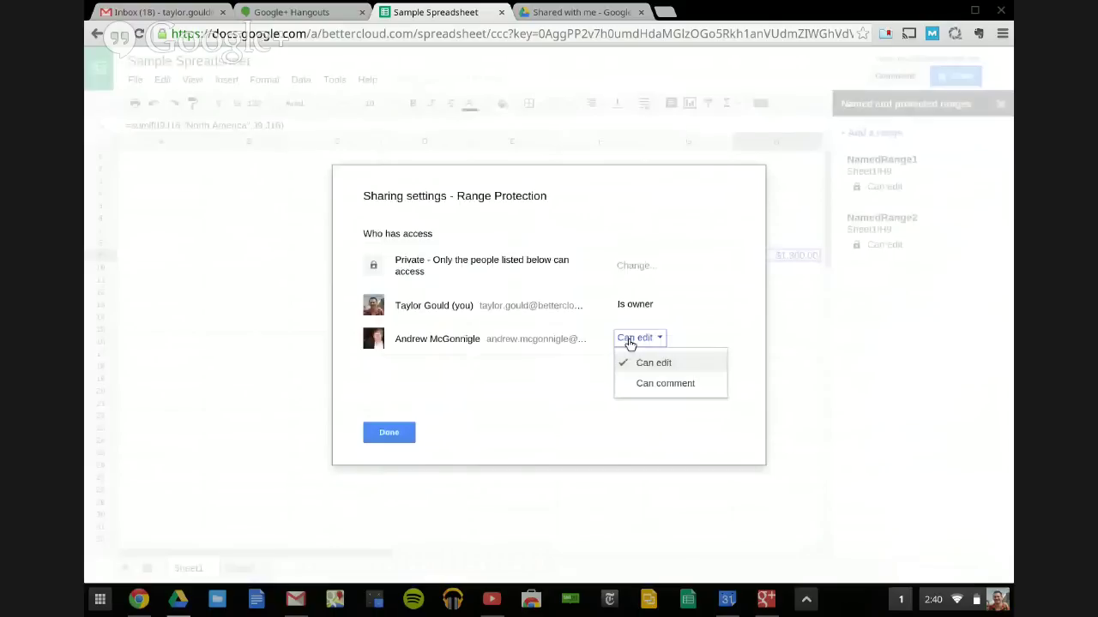
left_click(631, 343)
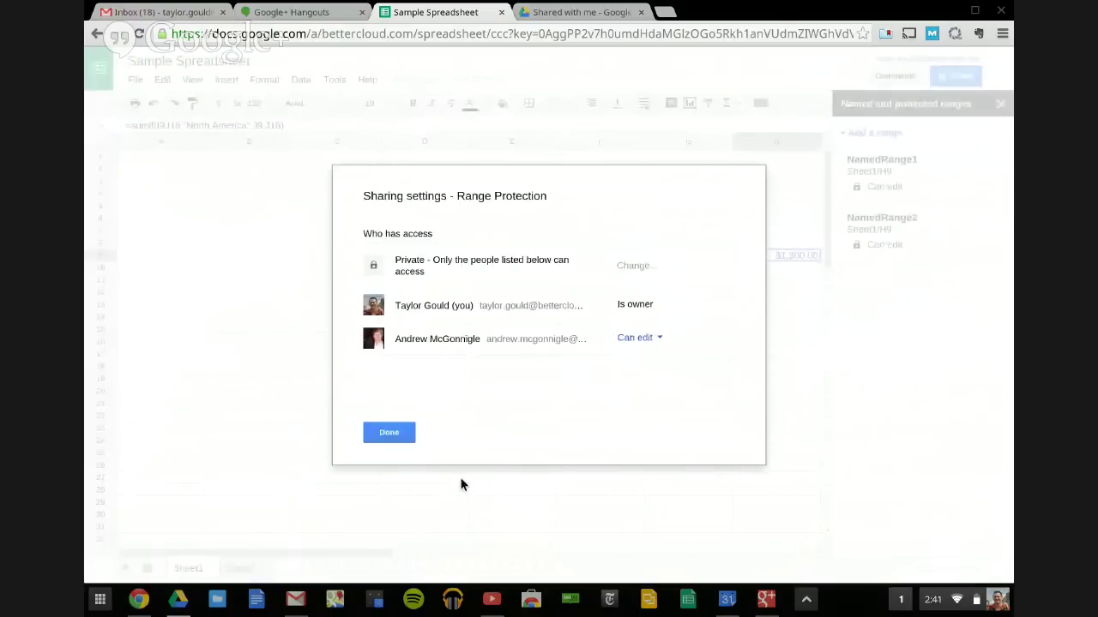
key("Escape")
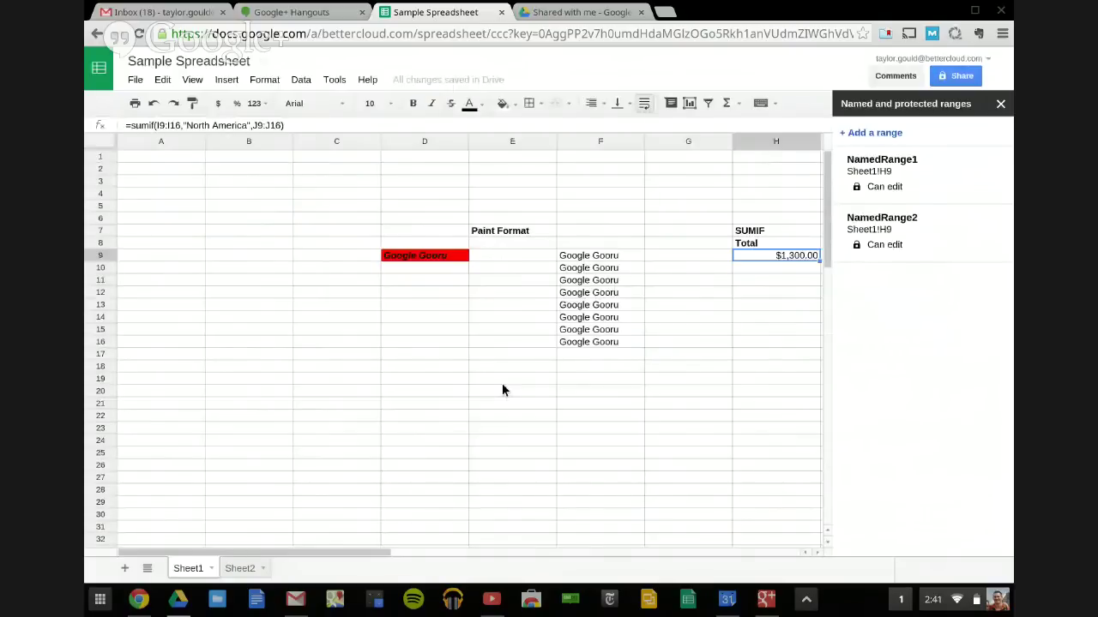
left_click(1001, 104)
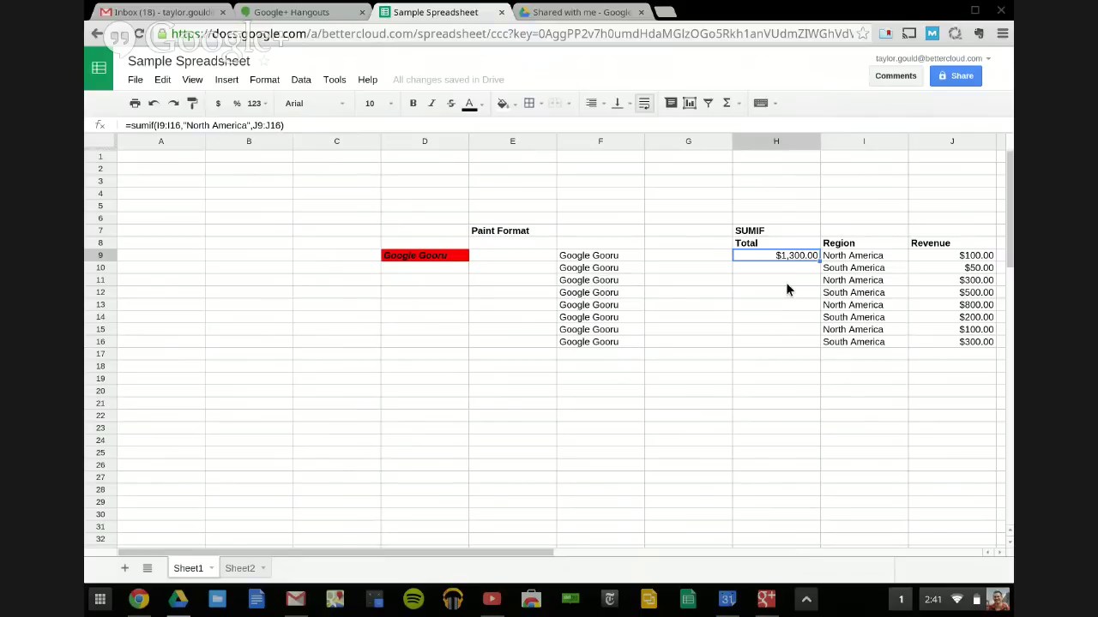
left_click(597, 257)
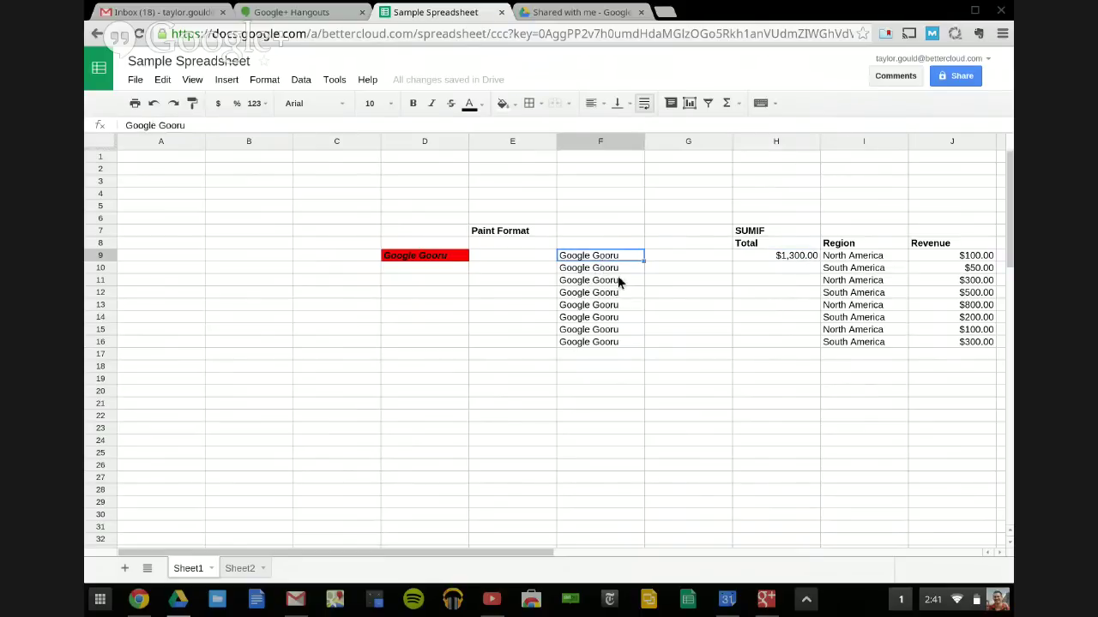
left_click(617, 282)
left_click(624, 256)
left_click(624, 245)
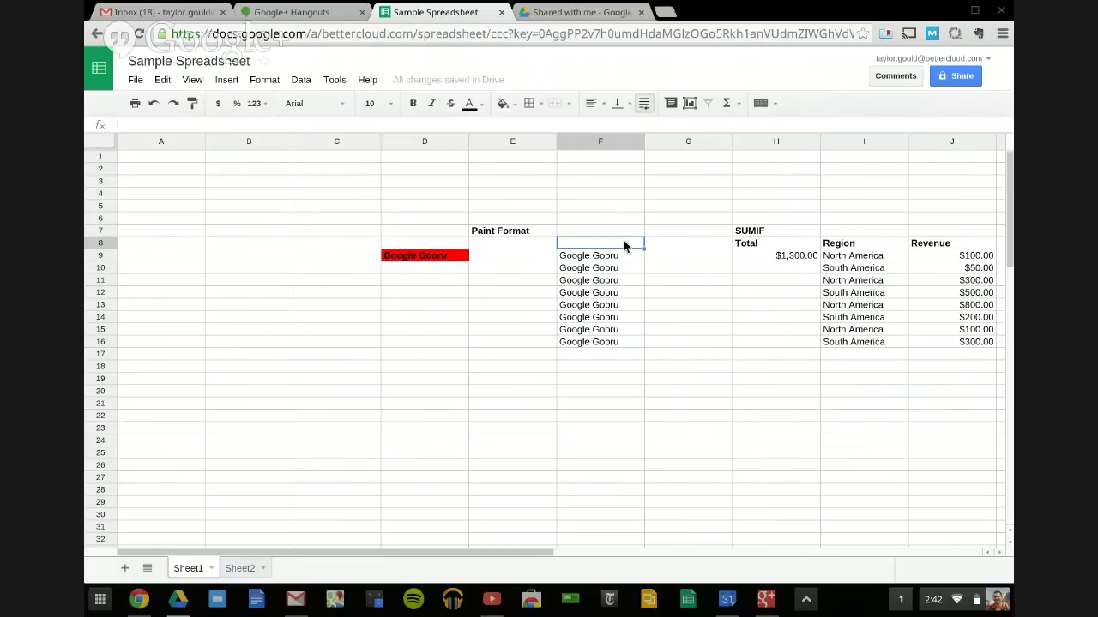
- Try to copy the formatting of the red cell D9 onto cells F9 and F11 with Paint format
left_click(437, 255)
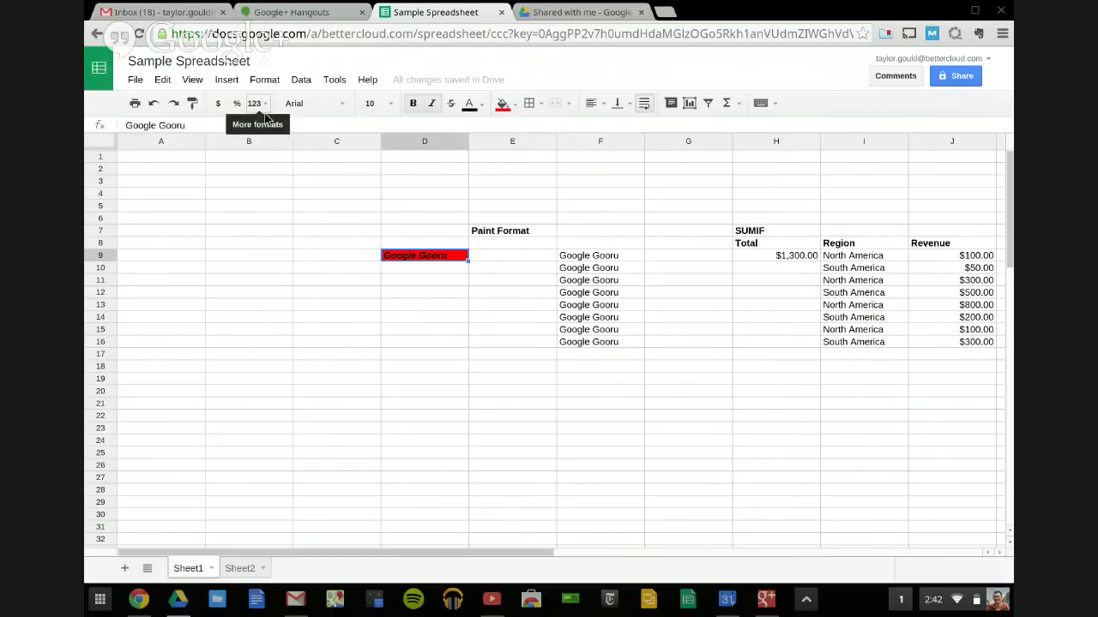
left_click(194, 103)
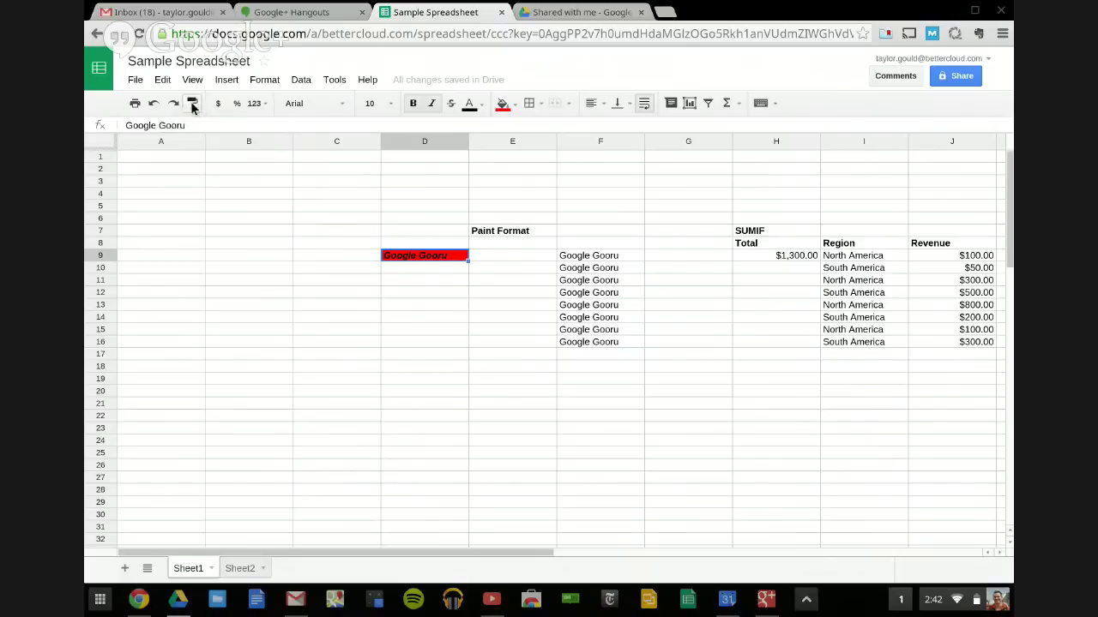
left_click(193, 105)
left_click(580, 258)
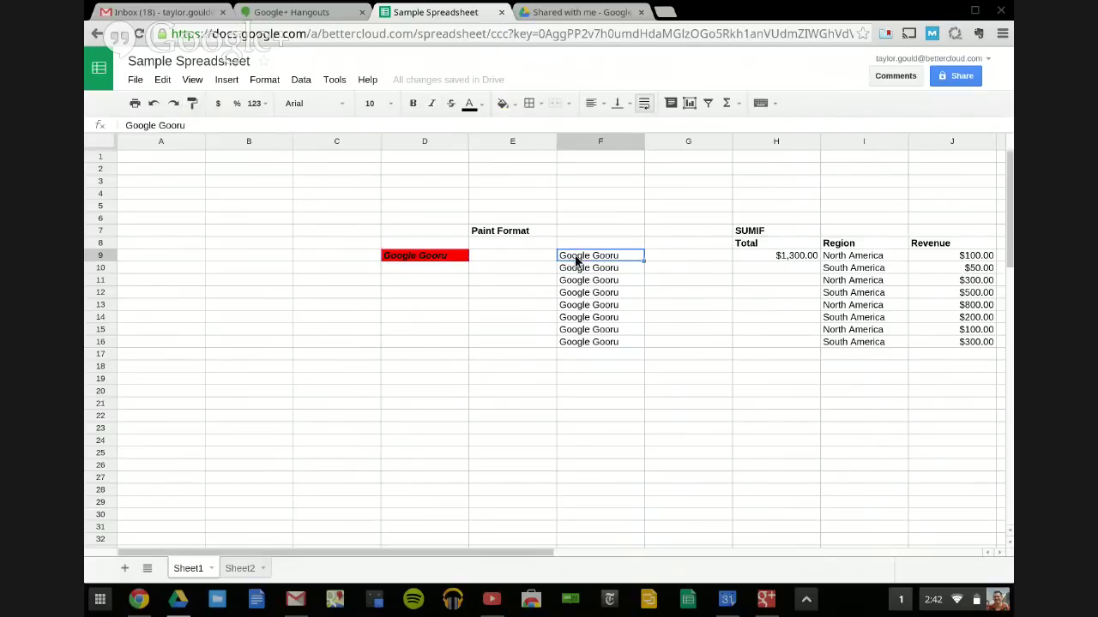
left_click(409, 257)
left_click(193, 103)
left_click(586, 258)
left_click(590, 283)
left_click(460, 257)
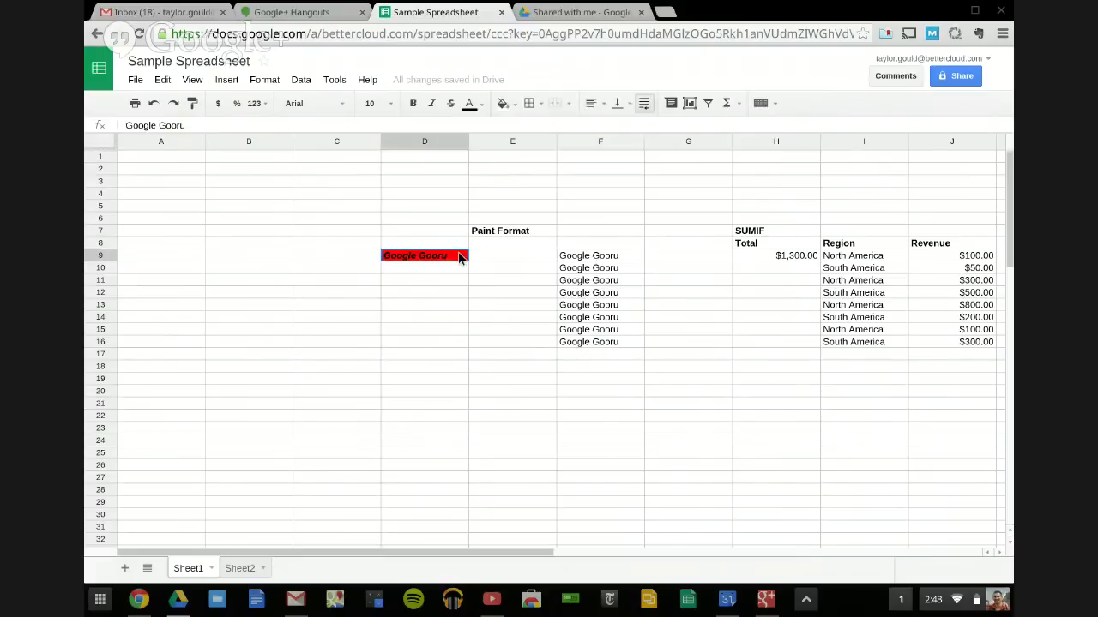
- Try once more to apply the red cell D9's formatting to cell F9 with Paint format
left_click(193, 104)
left_click(194, 103)
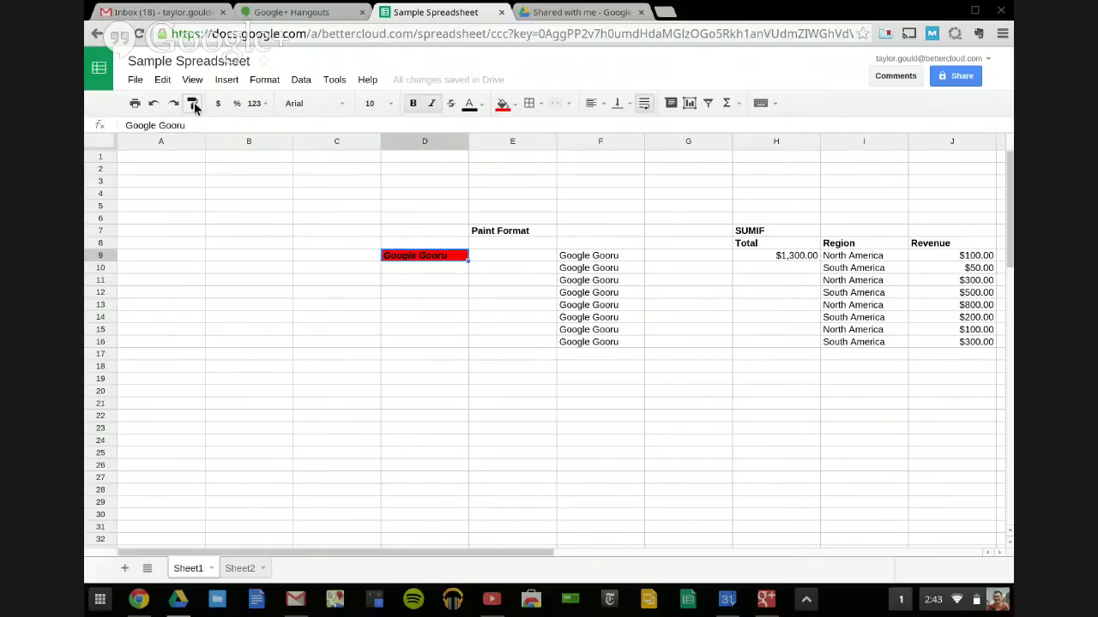
left_click(592, 257)
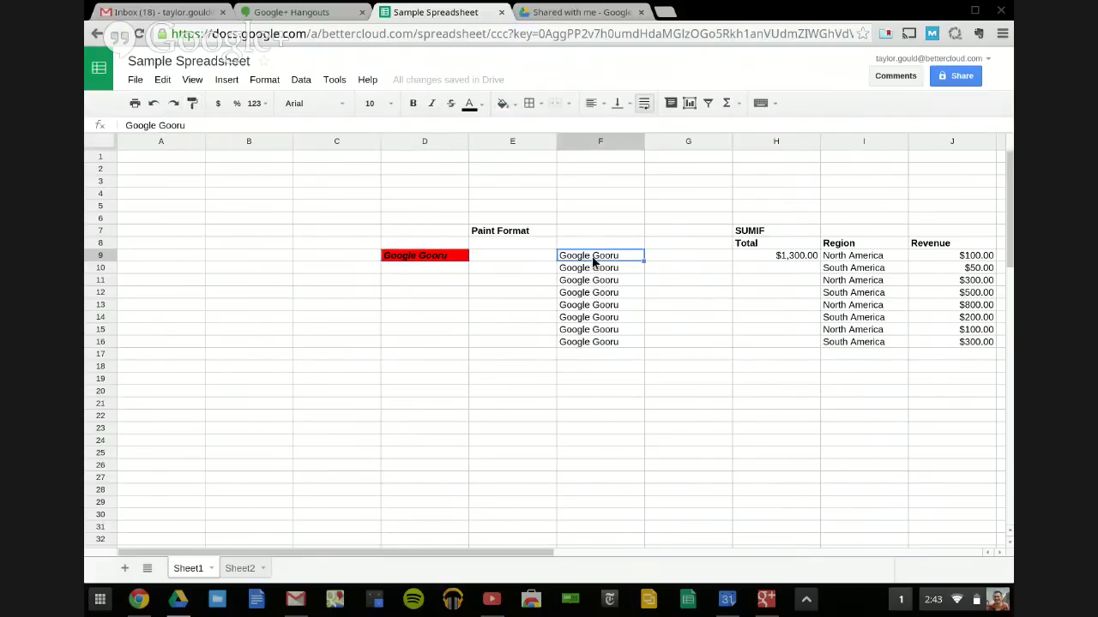
left_click(543, 269)
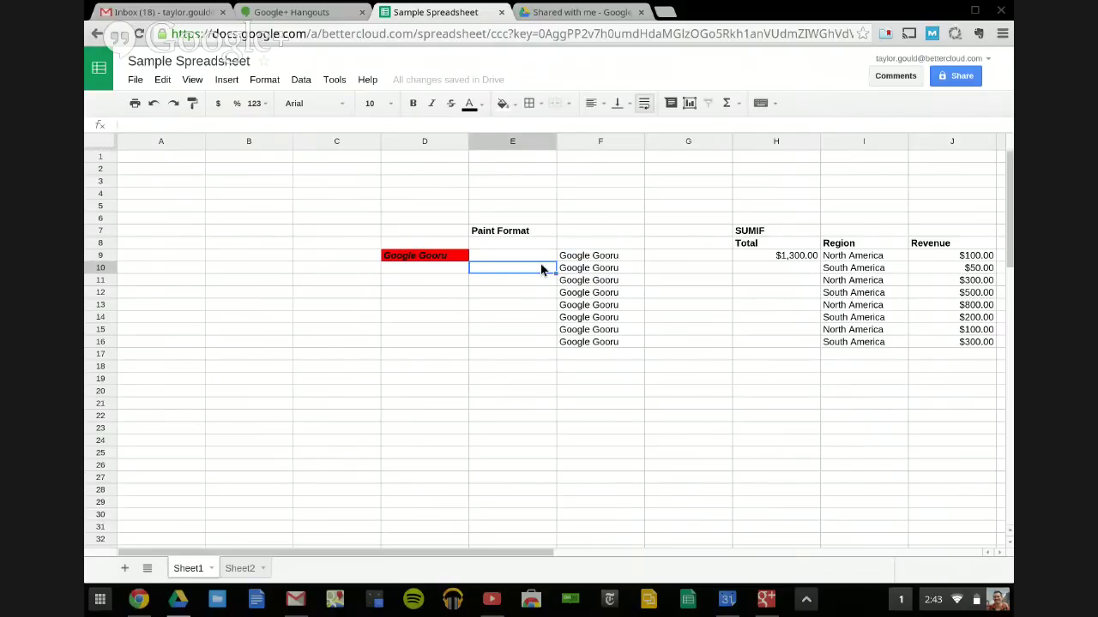
key("ctrl+t")
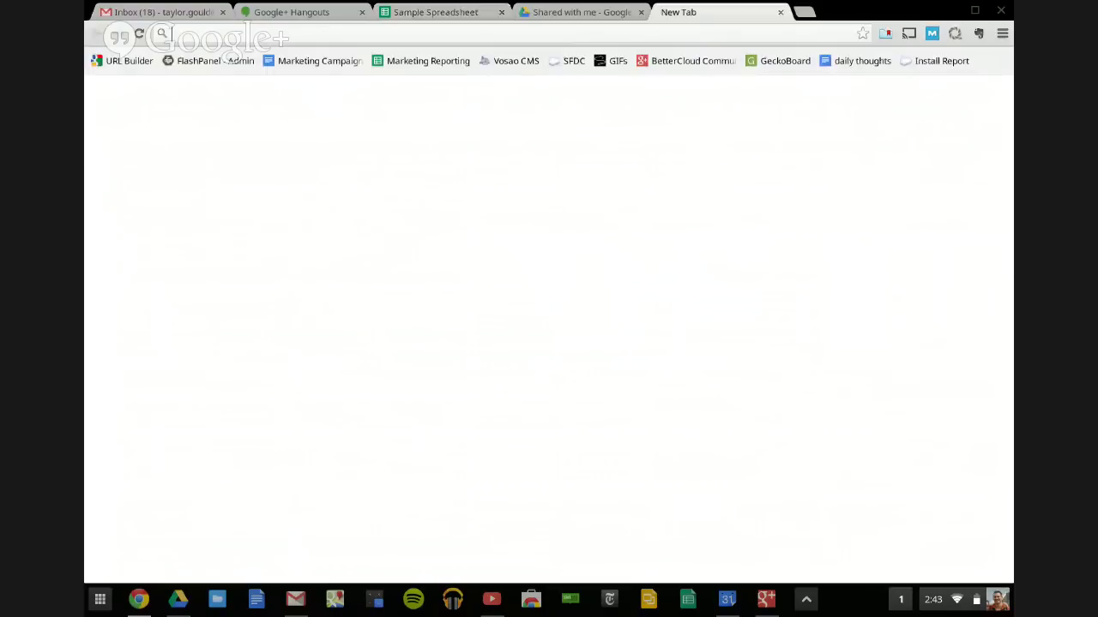
key("ctrl+w")
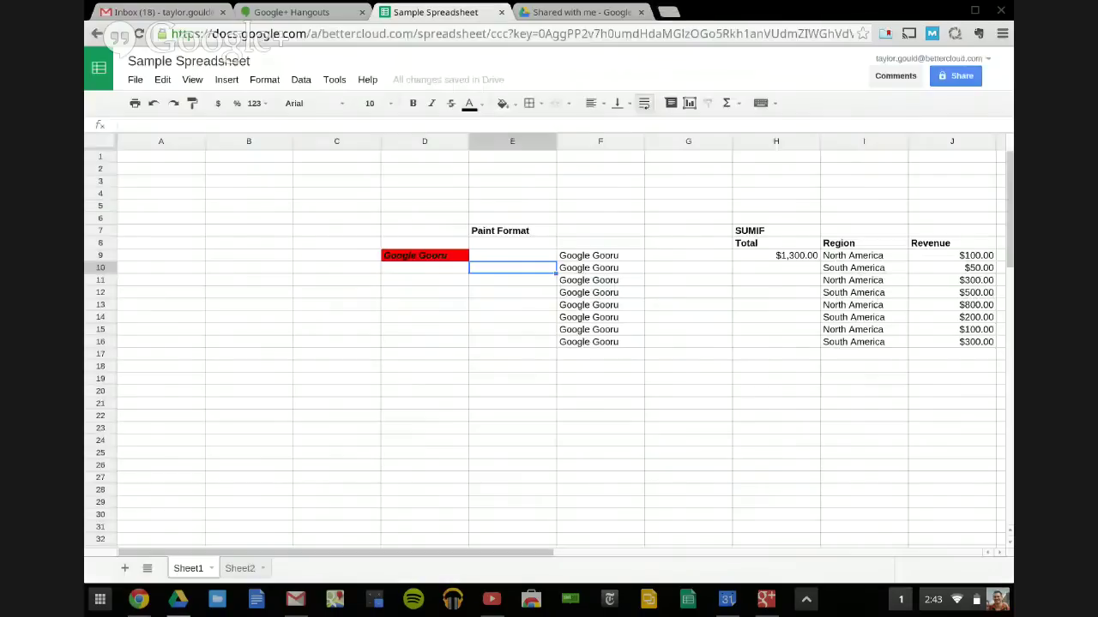
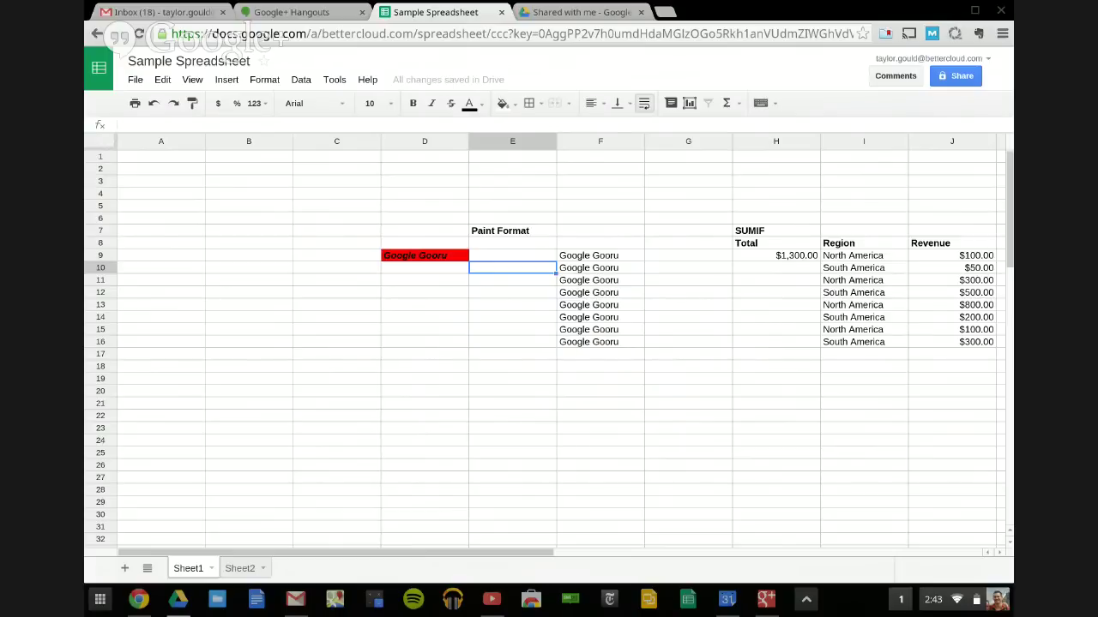
- Protect Sheet1 so that only the owner can edit it, and accept the sharing settings
left_click(212, 569)
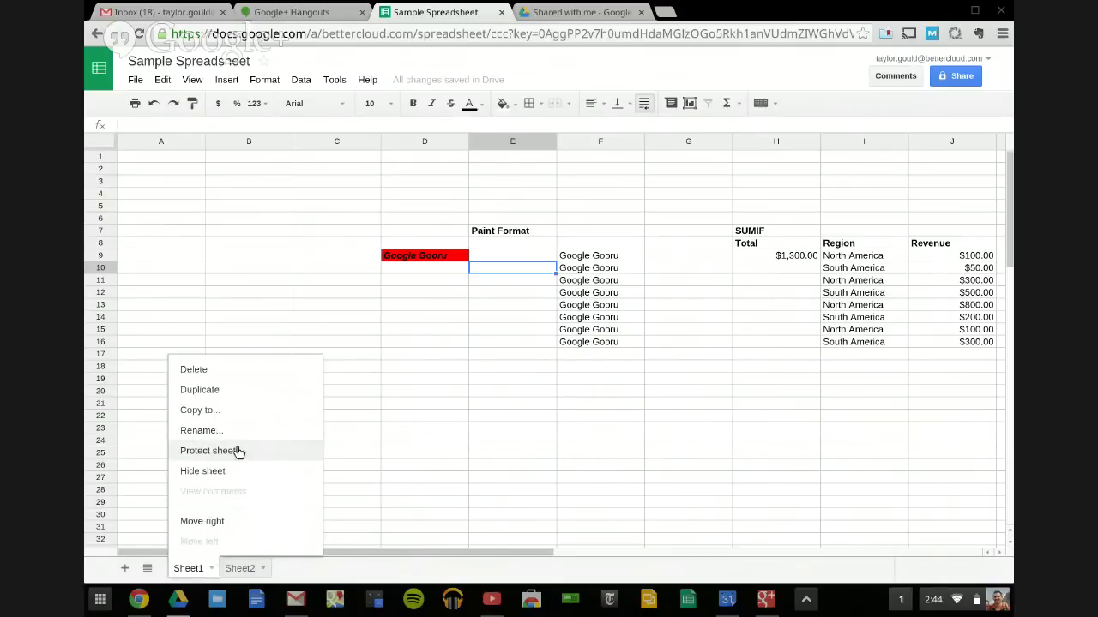
left_click(210, 451)
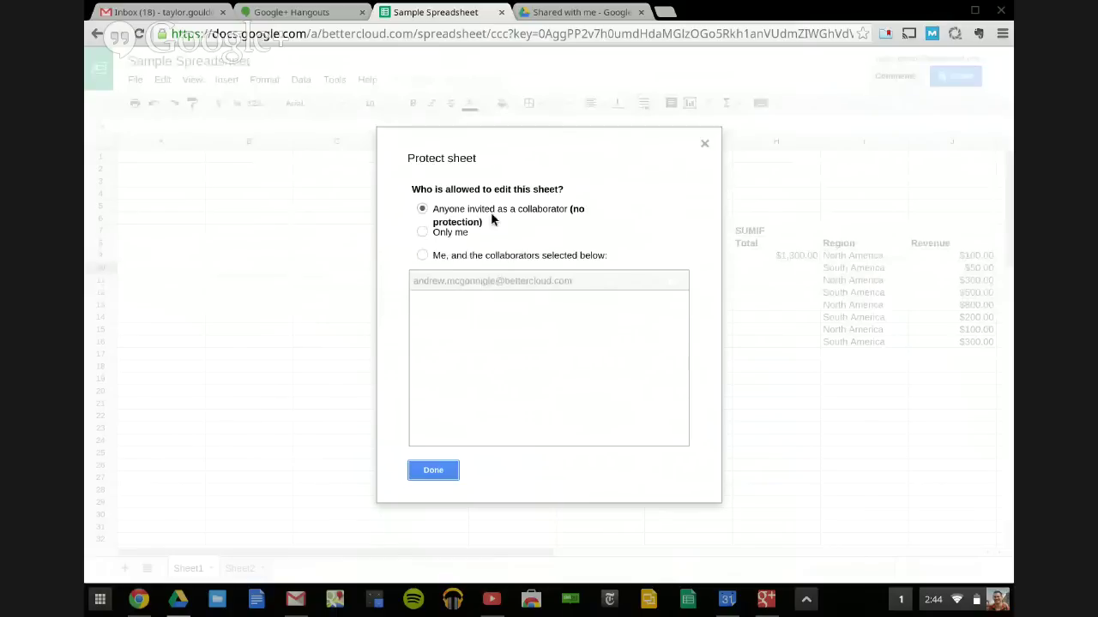
left_click(423, 232)
left_click(437, 470)
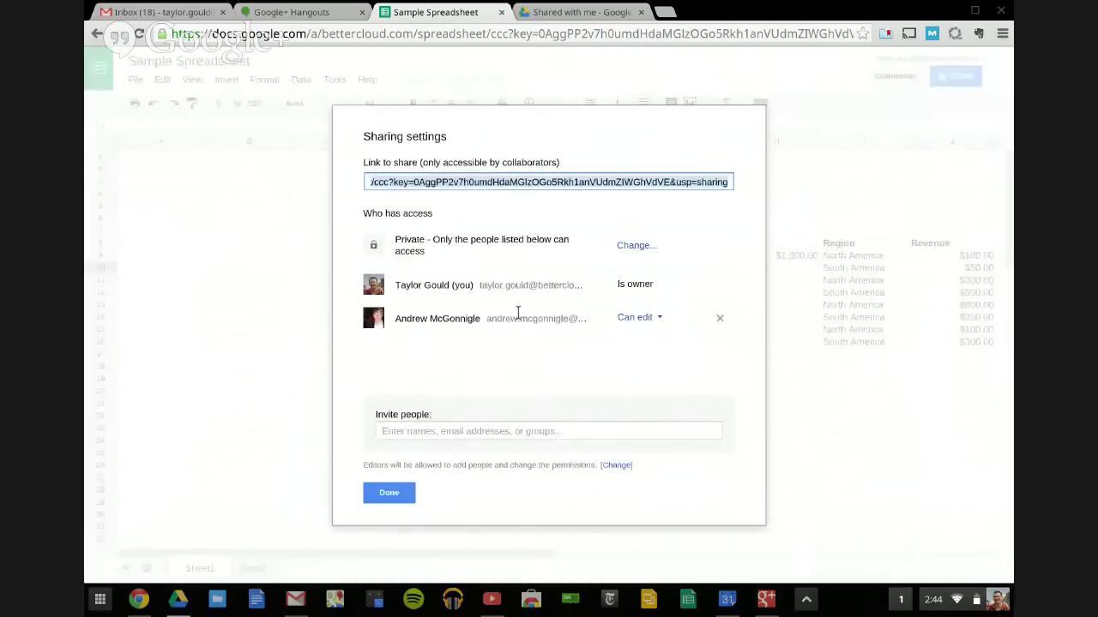
left_click(390, 497)
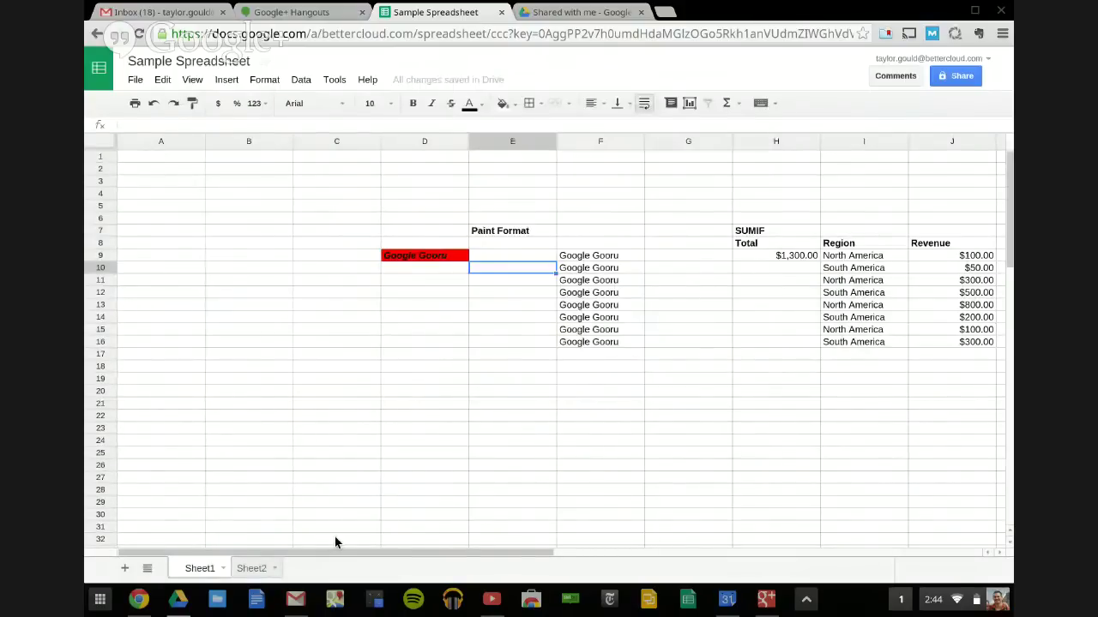
- Hide Sheet1 from the spreadsheet
left_click(222, 570)
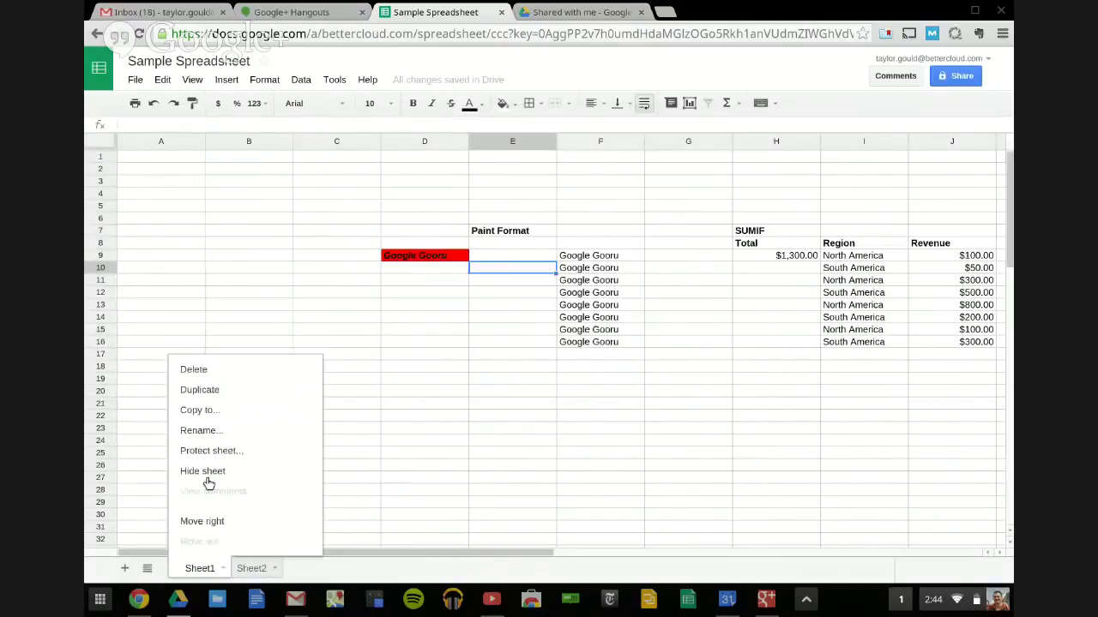
left_click(204, 472)
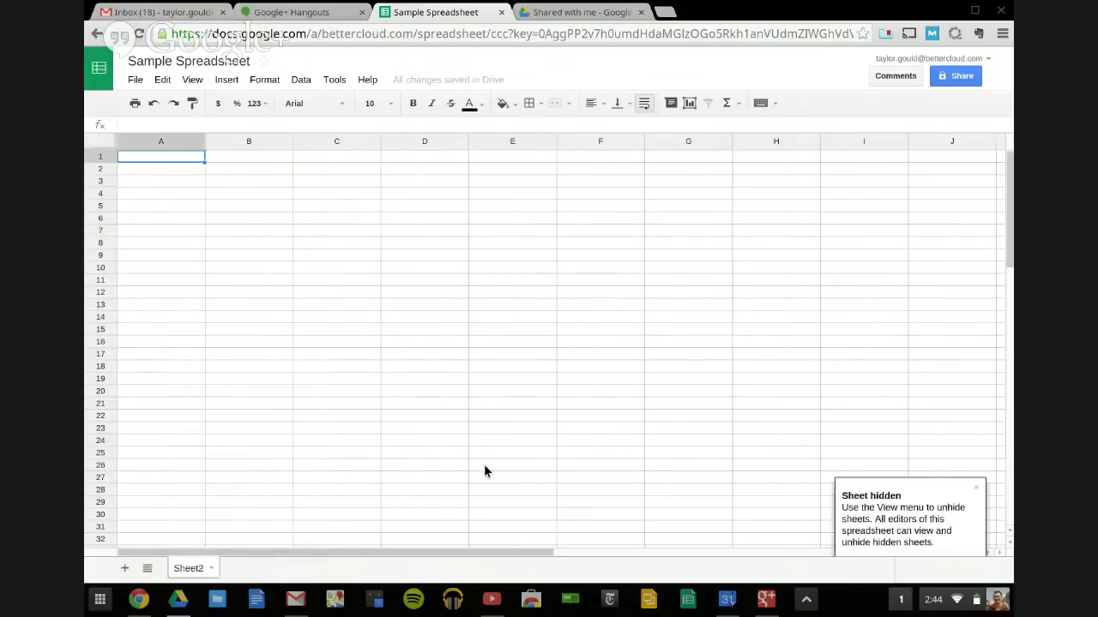
left_click(209, 570)
left_click(240, 566)
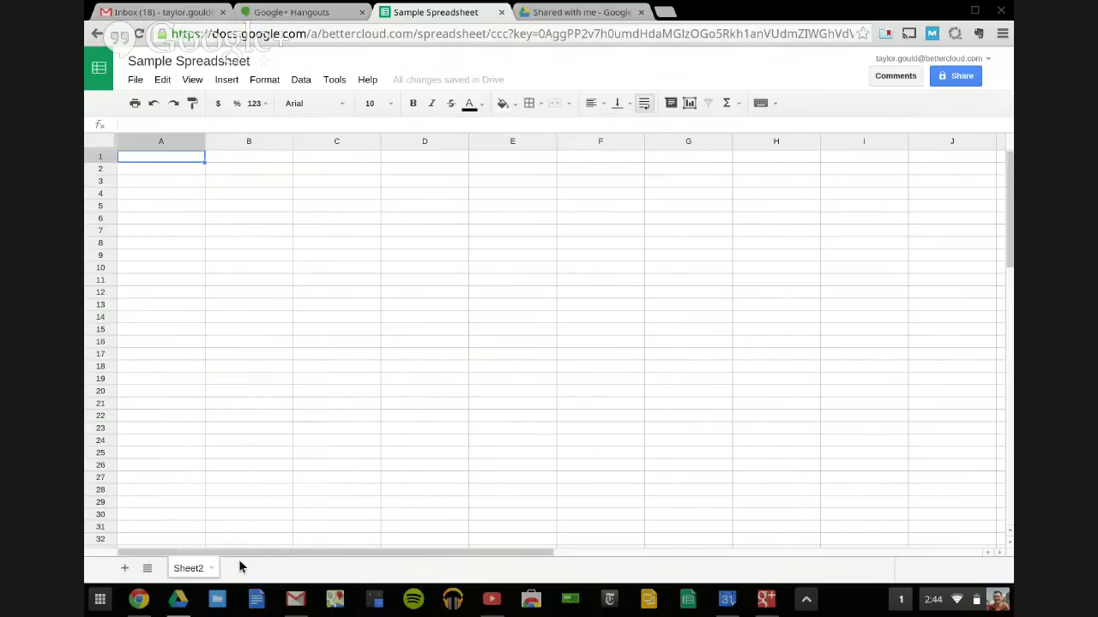
- Unhide the hidden sheet Sheet1
left_click(159, 79)
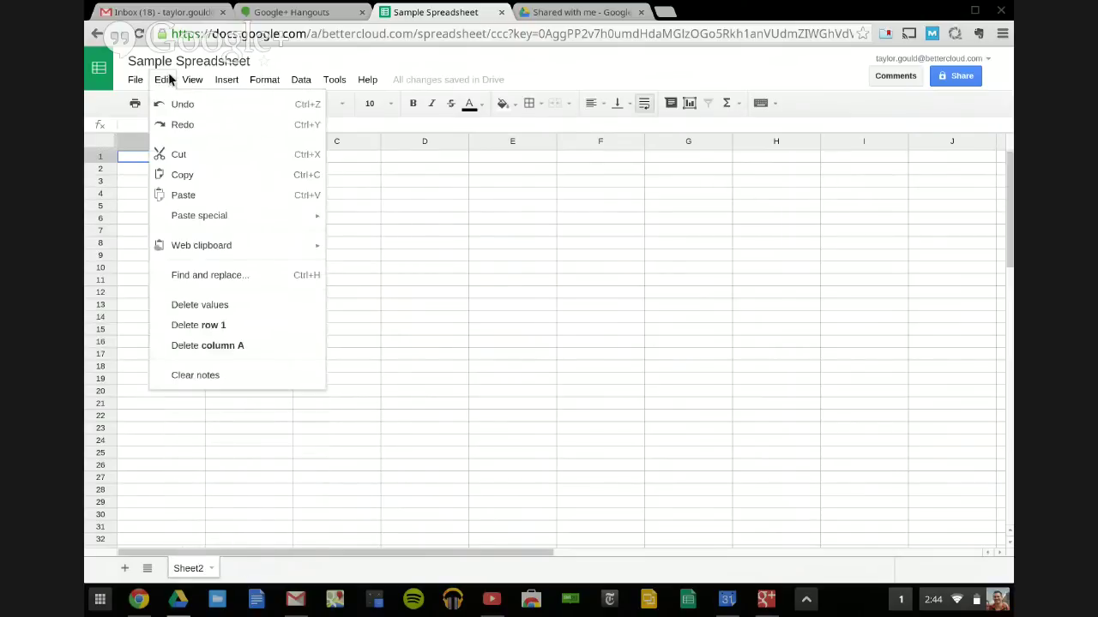
mouse_move(192, 80)
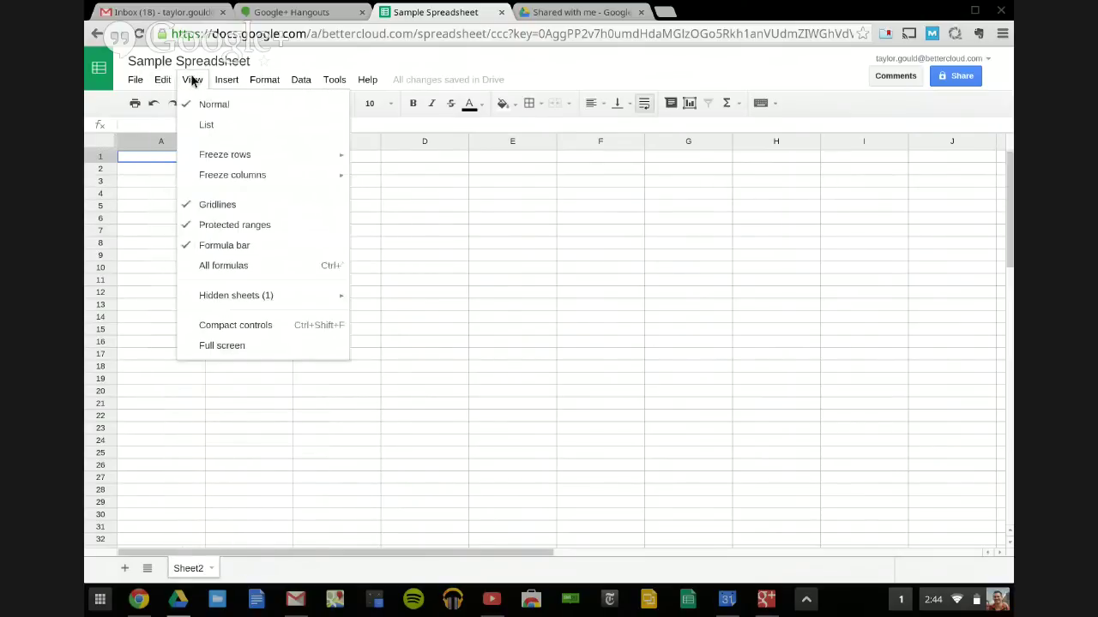
mouse_move(292, 296)
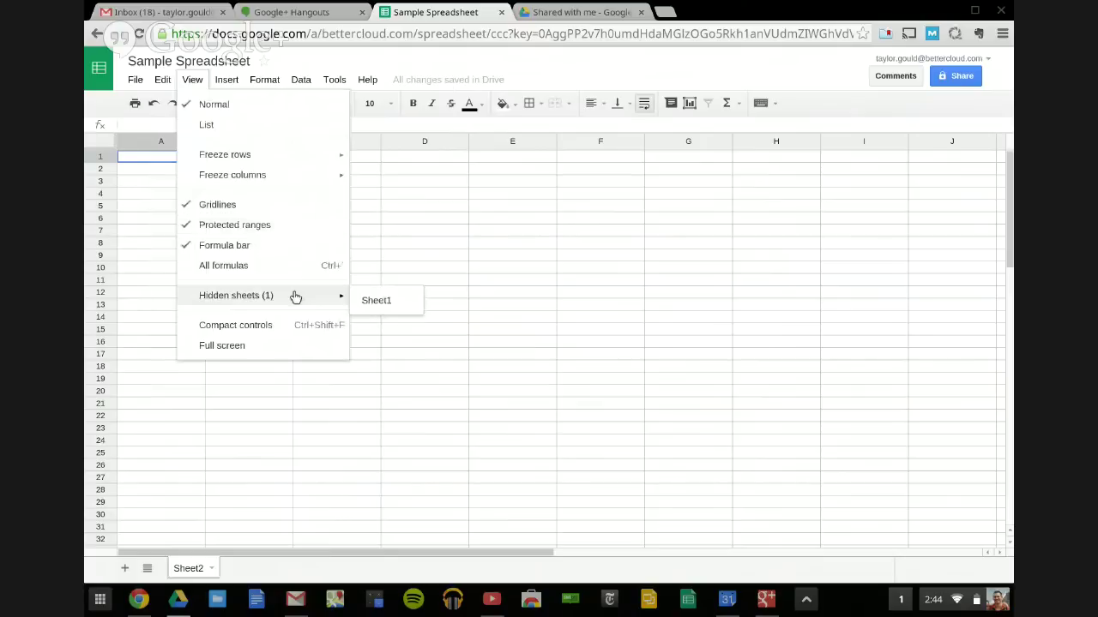
left_click(377, 303)
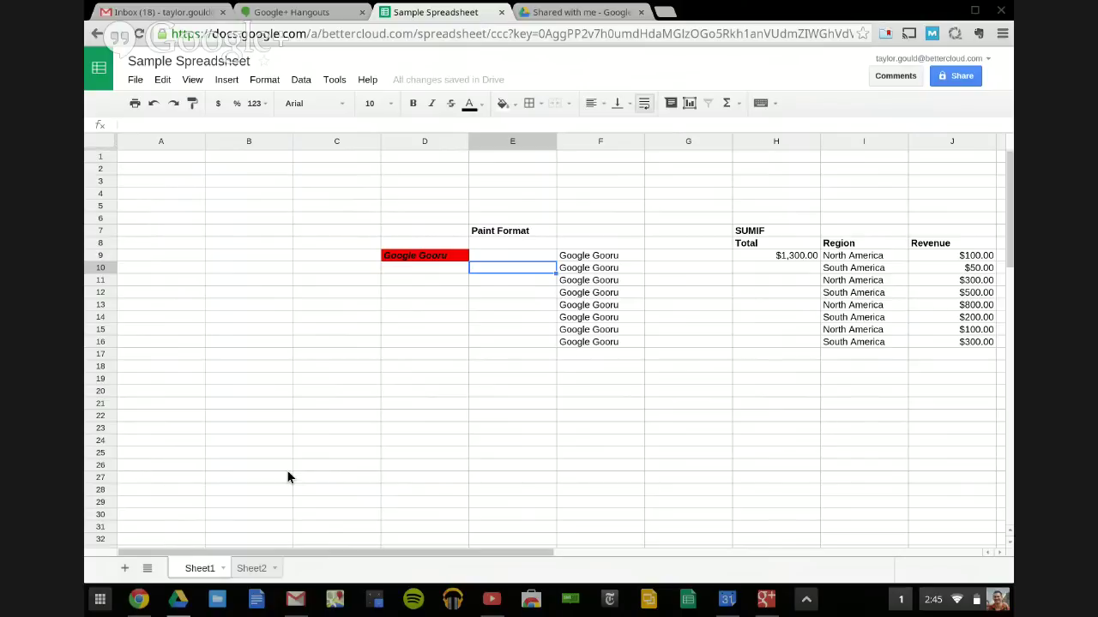
- Enter a sentence in cell D3 made of a first name followed by "asked a great question." and turn off the cell's text wrapping
left_click(409, 182)
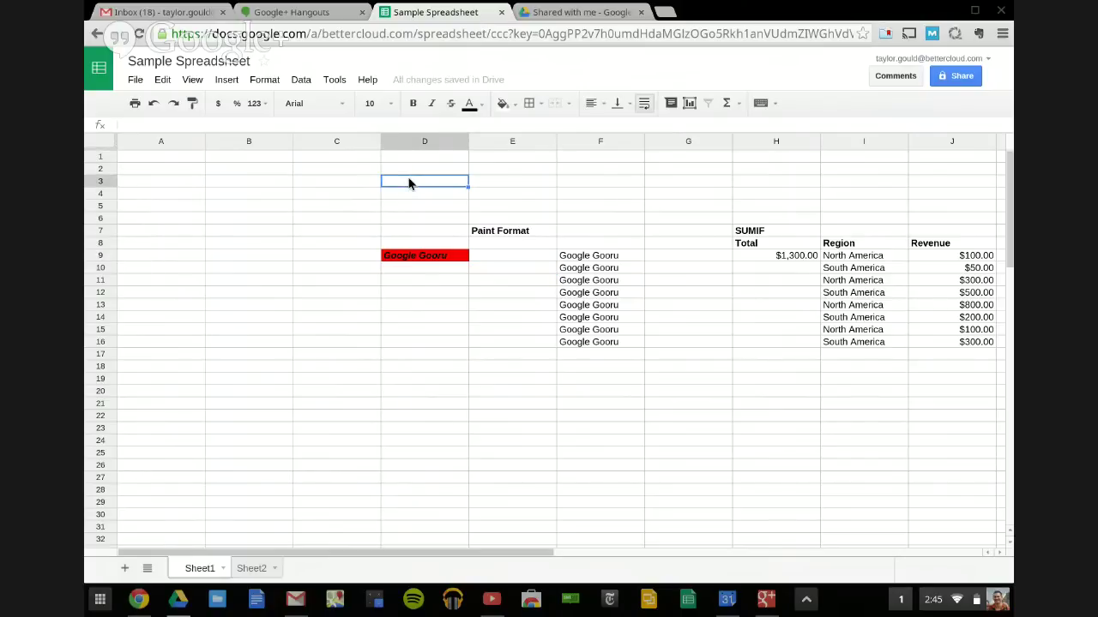
type("Randy asked a great question.")
key("Return")
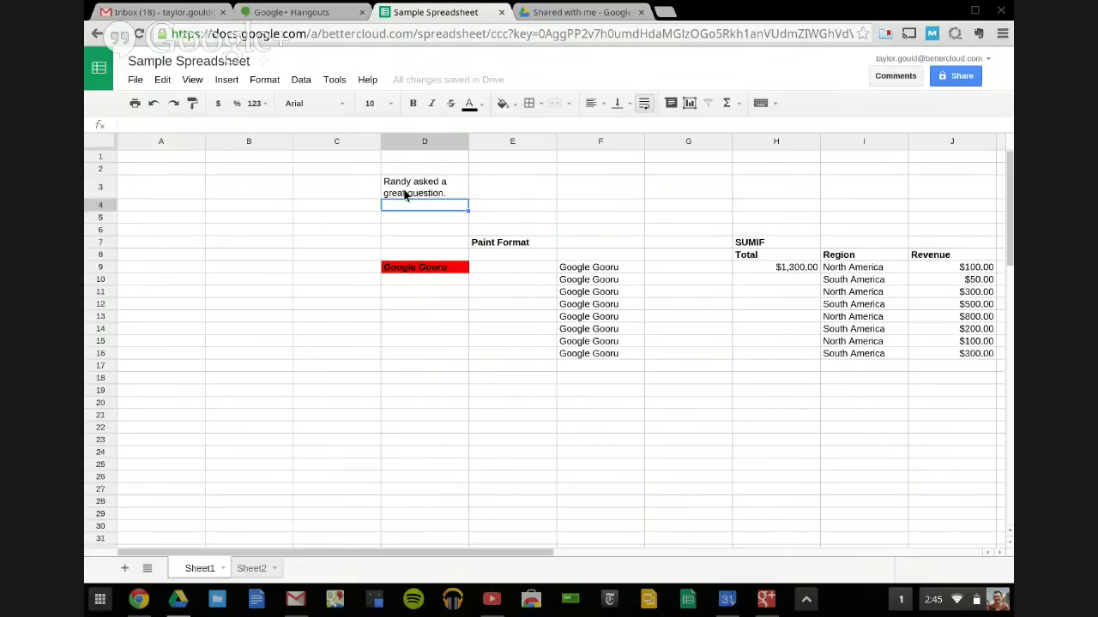
key("ctrl+z")
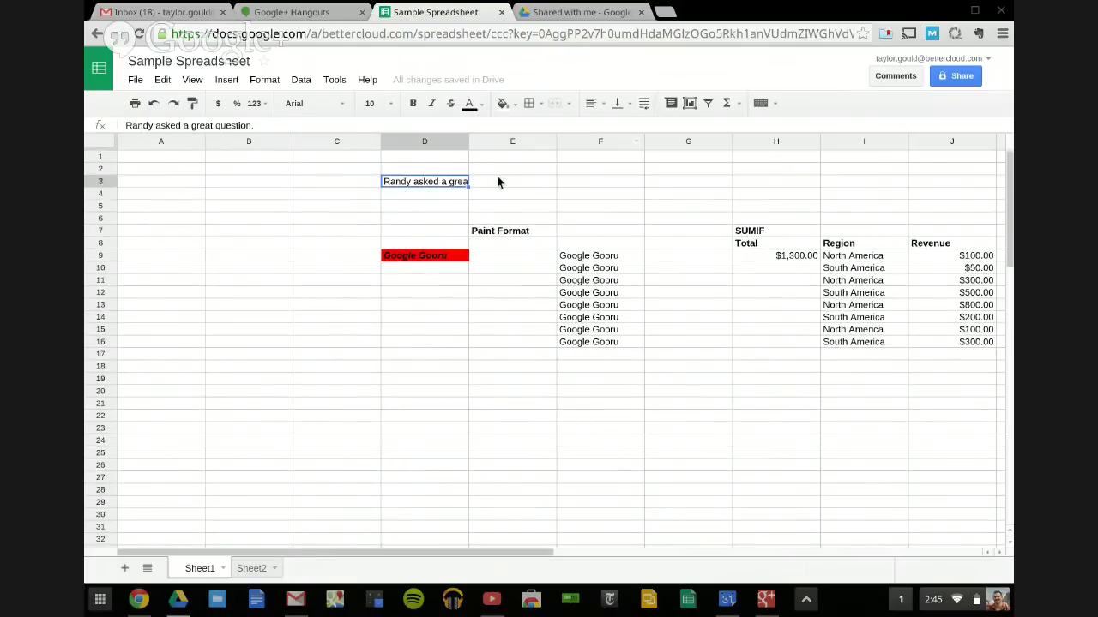
- Auto-fit column D to the sentence in D3, and narrow it back to slightly wider than column E
double_click(468, 141)
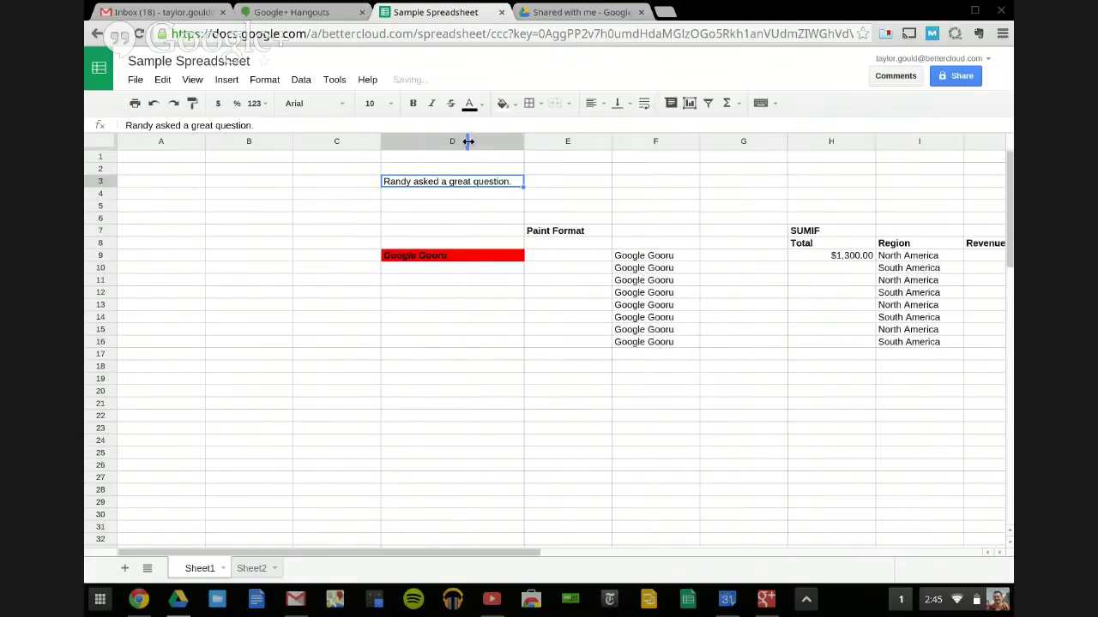
left_click_drag(468, 141, 488, 182)
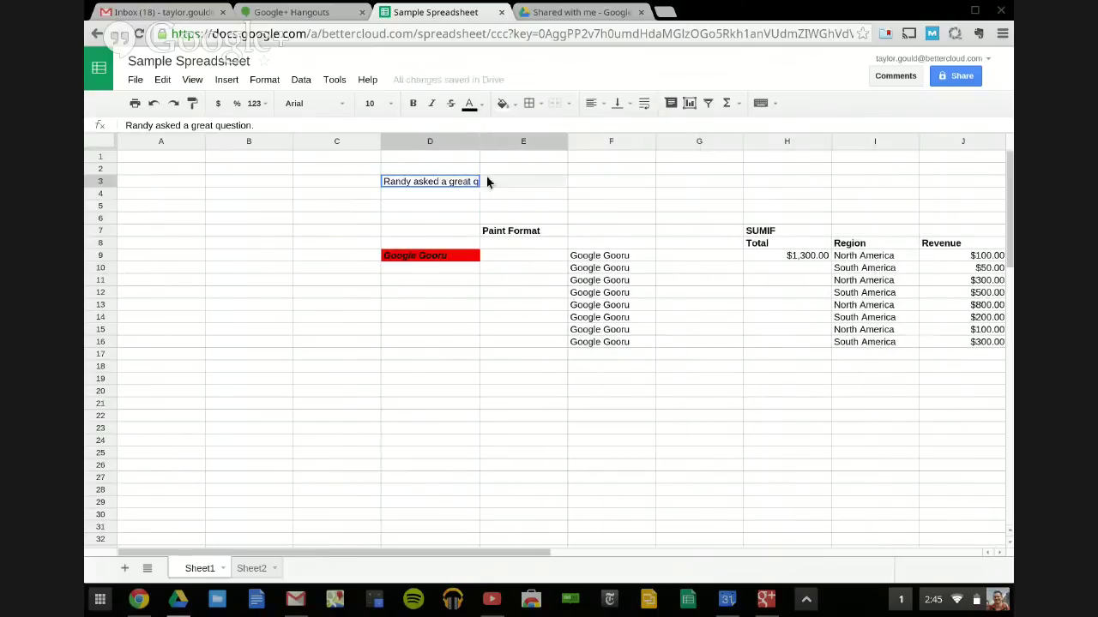
- Merge cells D3 and E3 into one cell, and unmerge them again
left_click(554, 104)
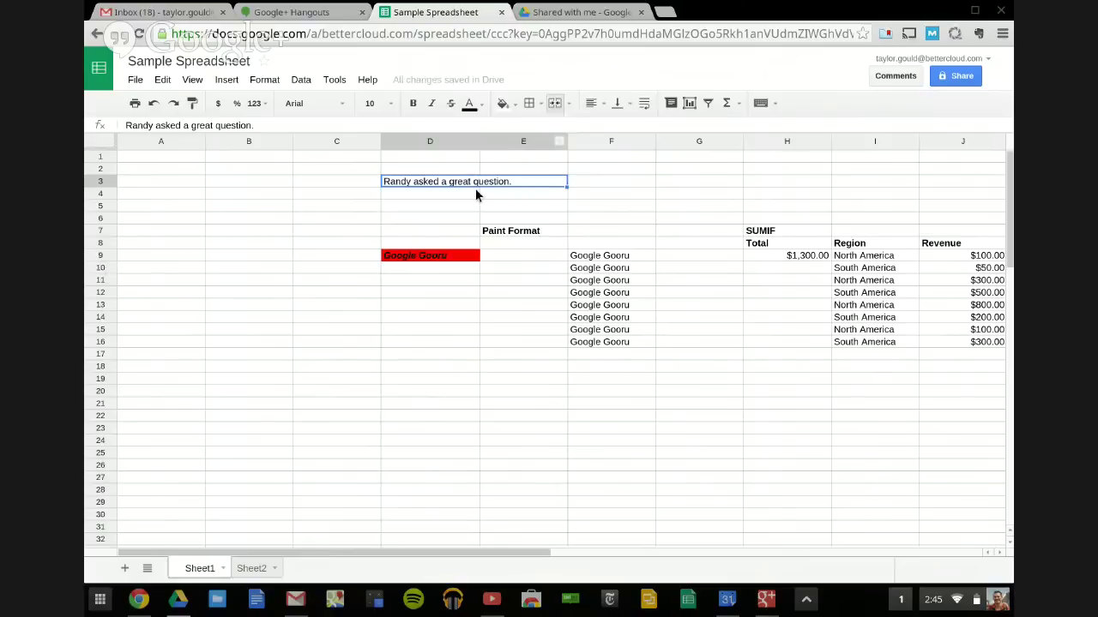
left_click(554, 104)
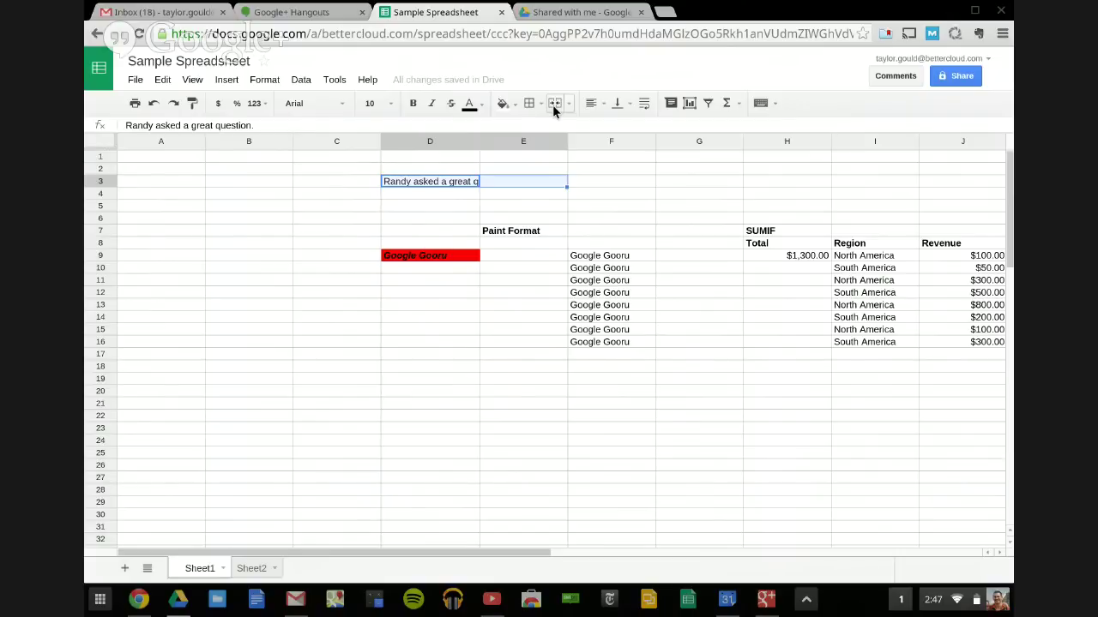
- Examine the notification rules, trying the changed-cells and daily digest e-mail options, and close them without saving
left_click(431, 262)
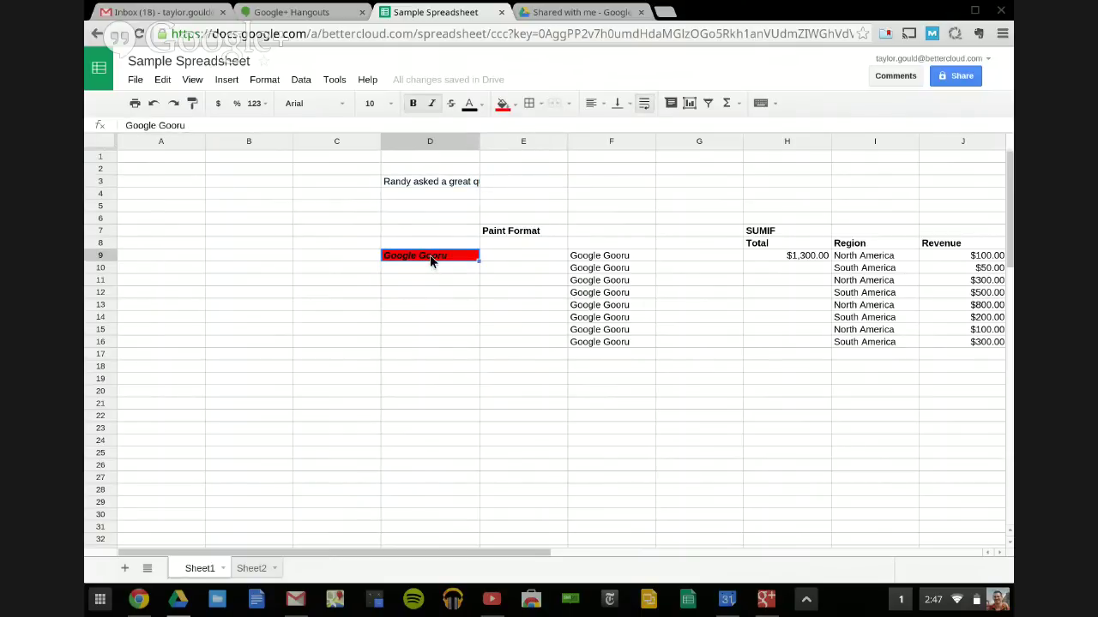
left_click(331, 80)
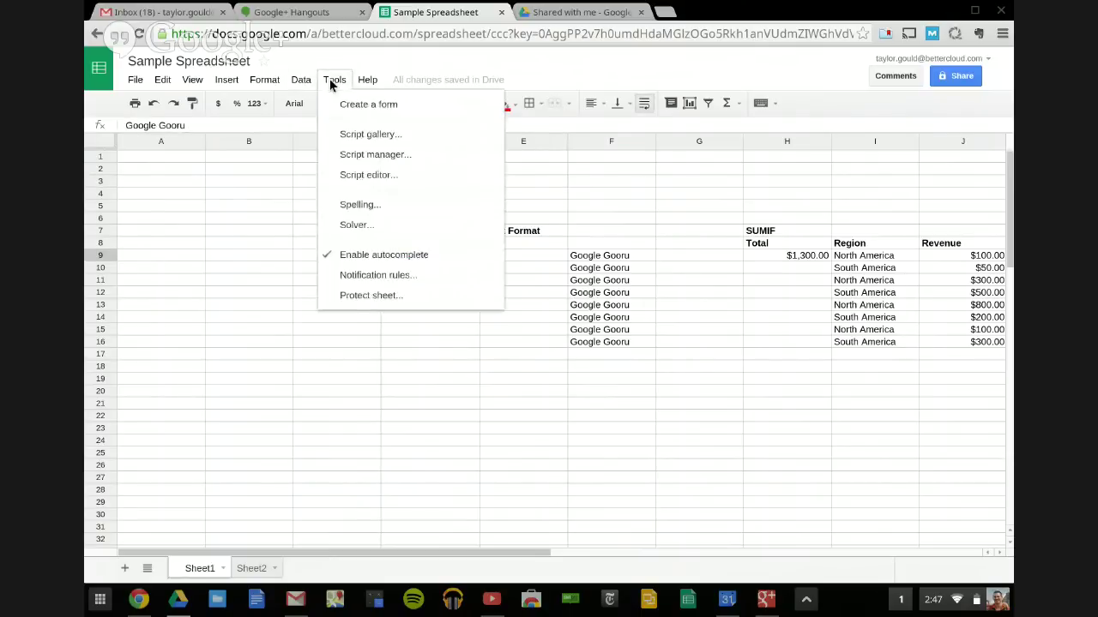
left_click(372, 276)
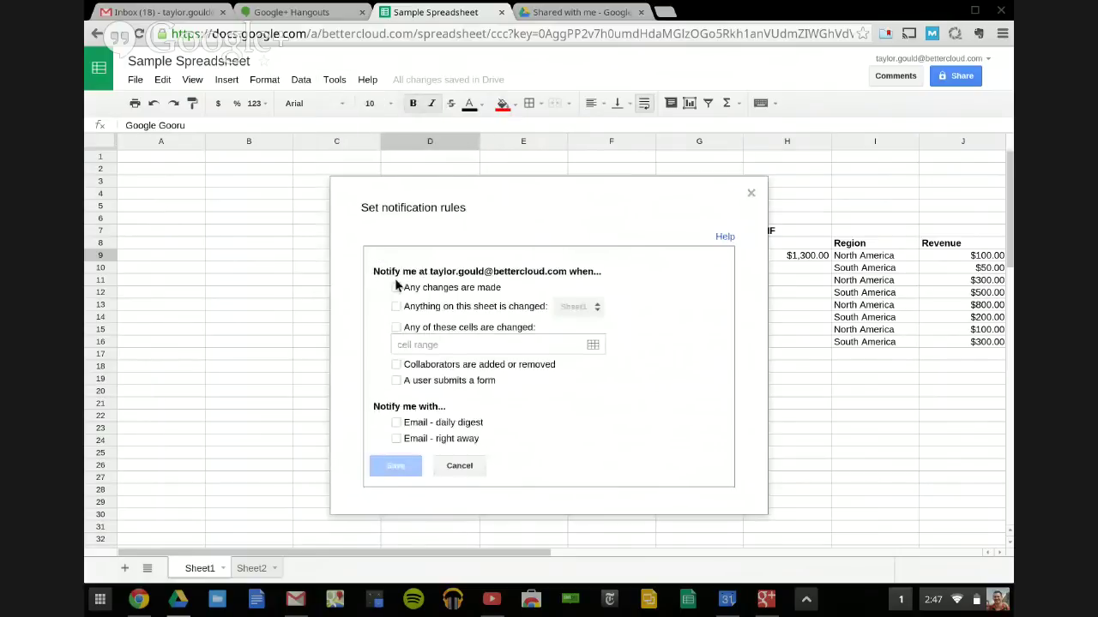
left_click(396, 328)
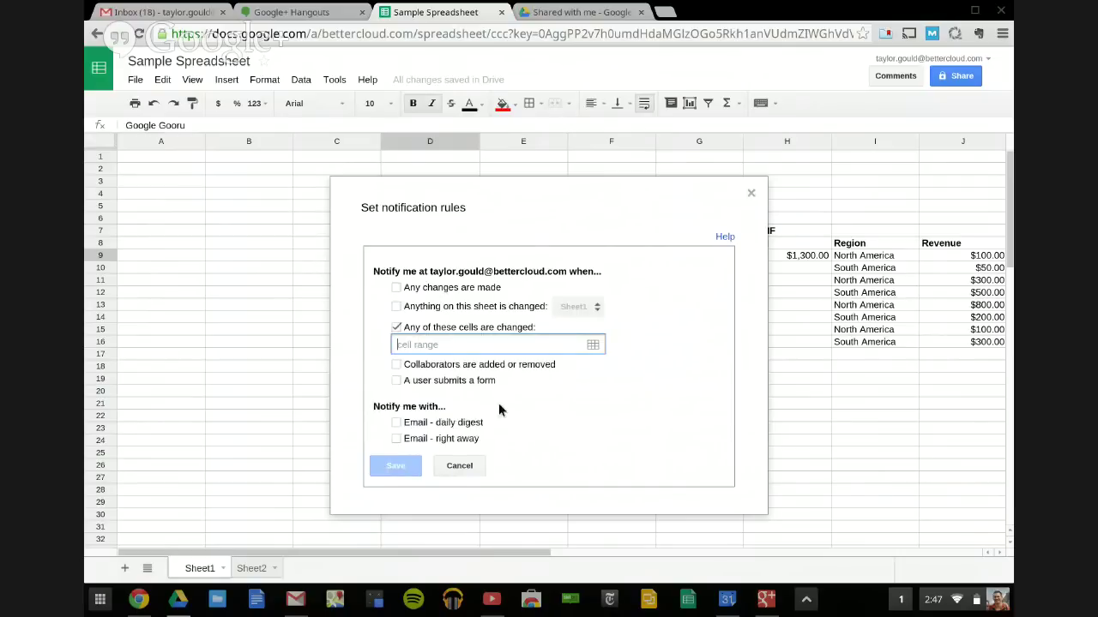
left_click(396, 329)
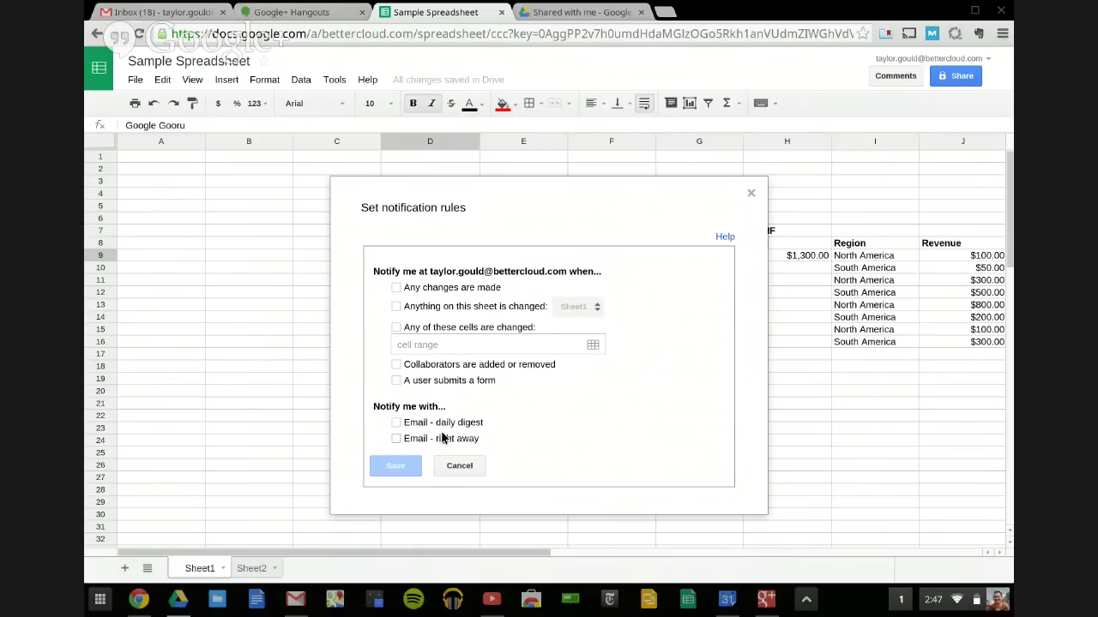
left_click(397, 423)
left_click(397, 423)
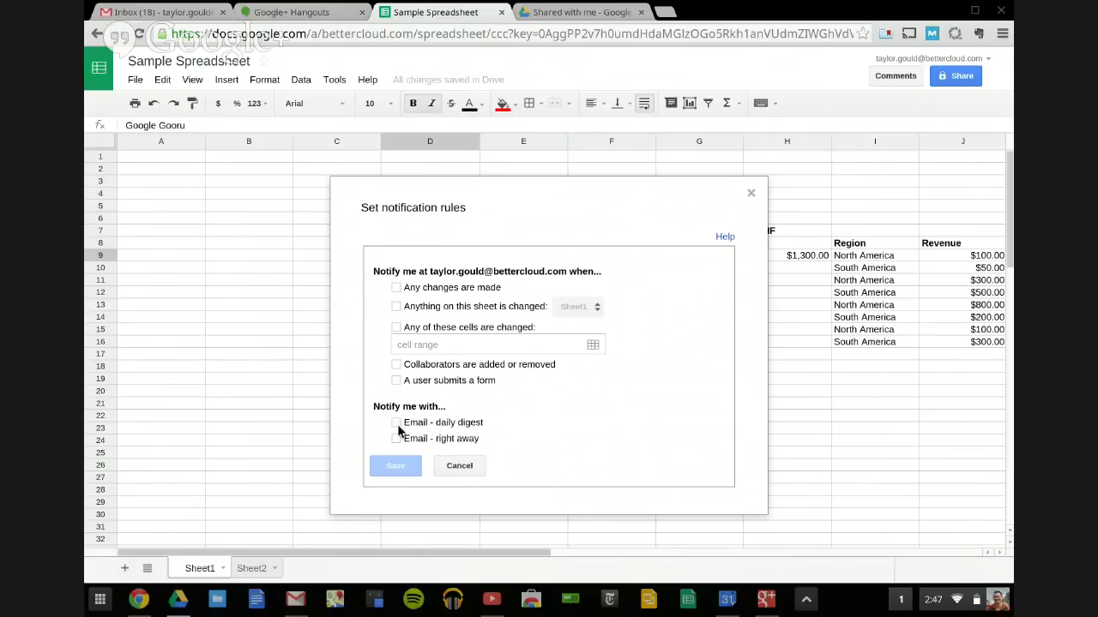
left_click(459, 466)
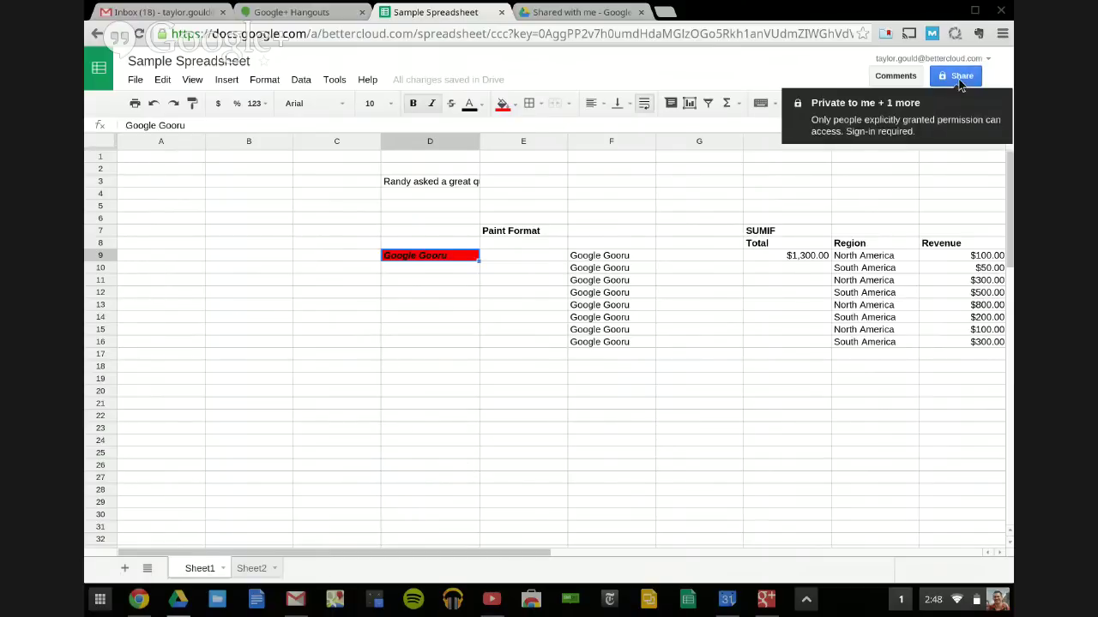
left_click(326, 83)
left_click(283, 341)
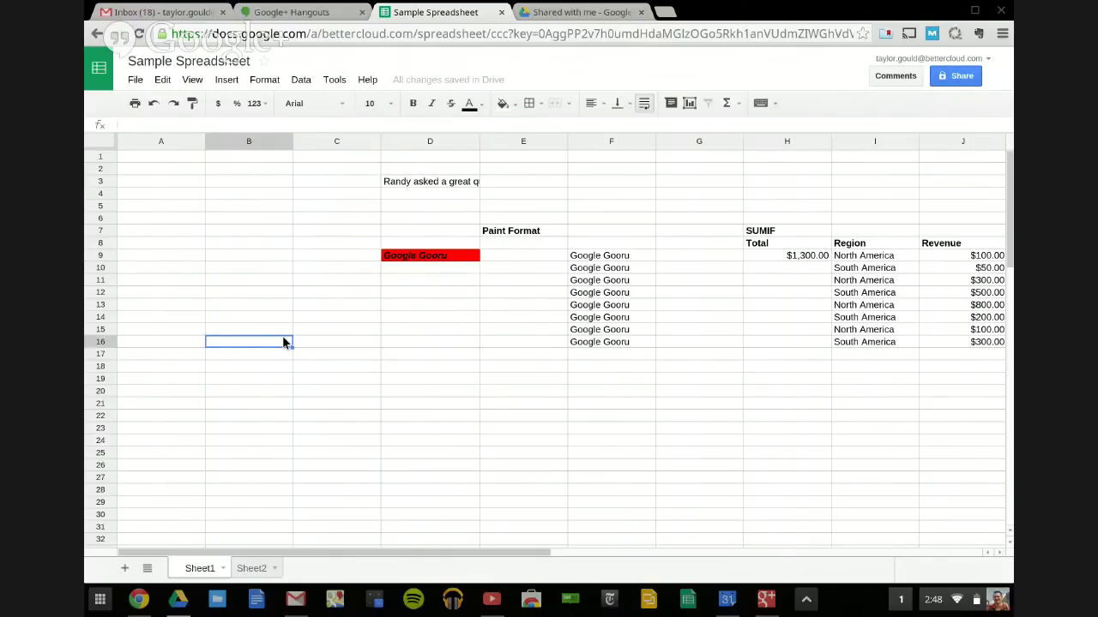
left_click(421, 281)
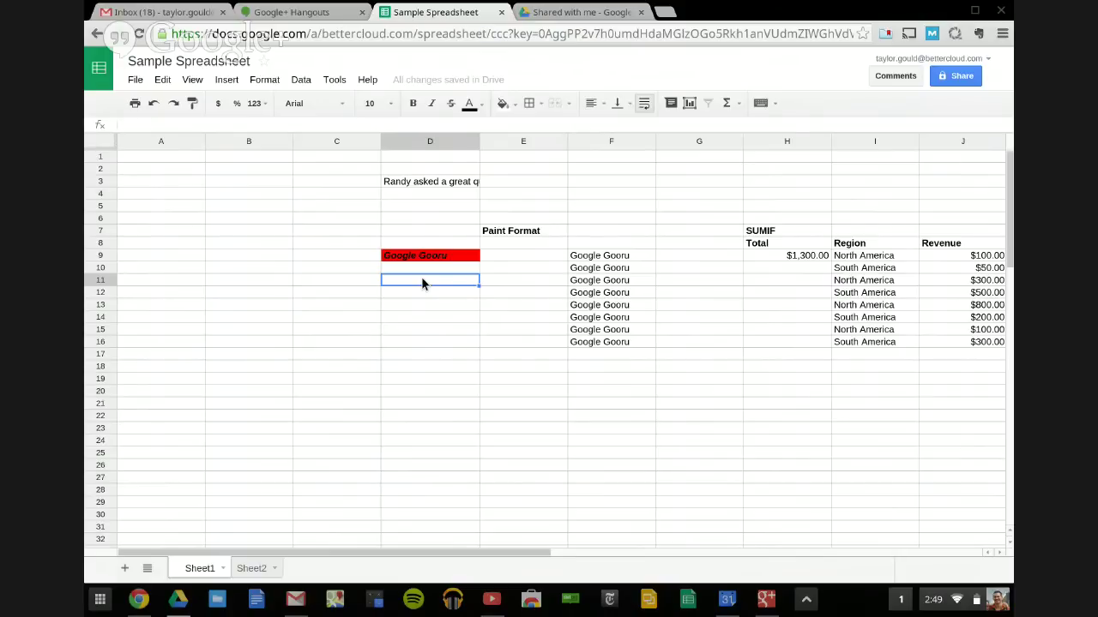
key("alt+Tab")
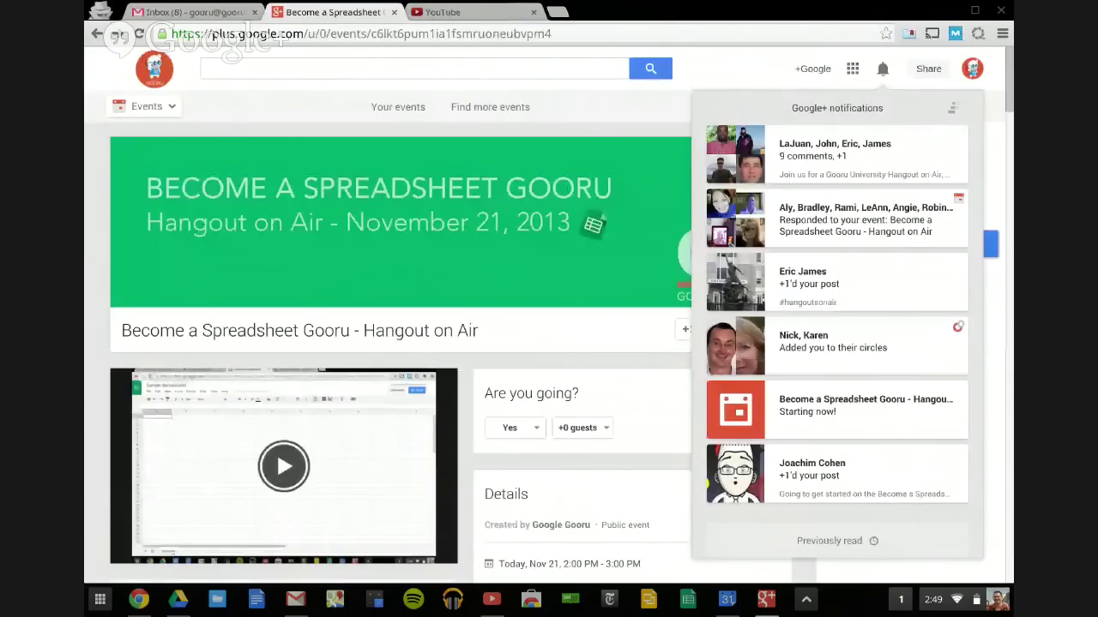
key("ctrl+Tab")
key("alt+Tab")
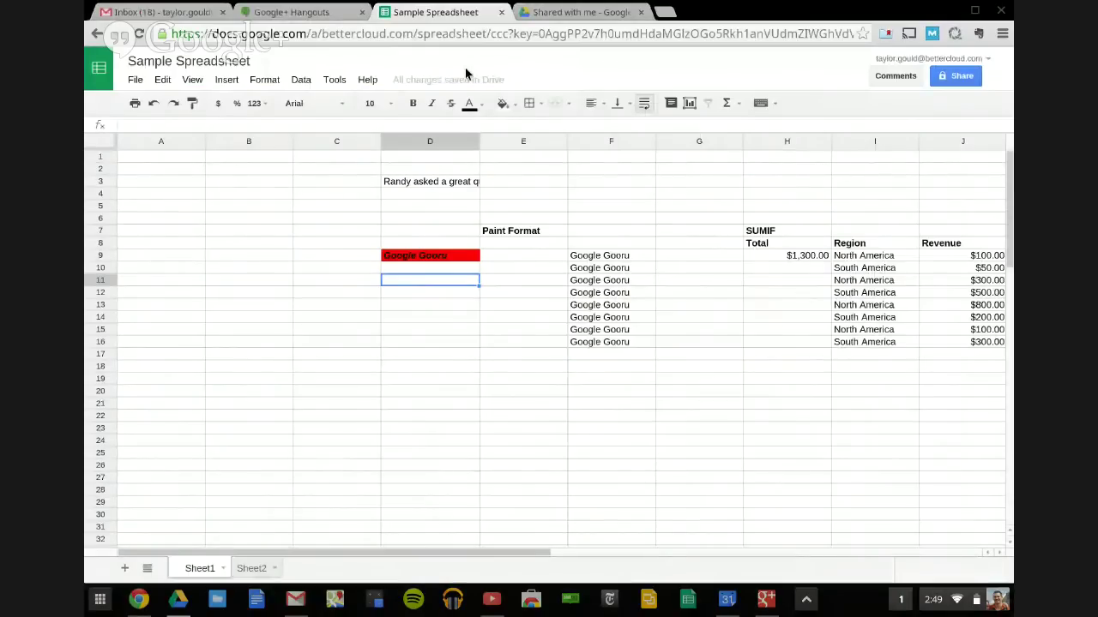
- Switch to the "Become a Spreadsheets Gooru (HOA)" presentation in Google Slides, present it from slide 37 and advance to slide 39
key("alt+Tab")
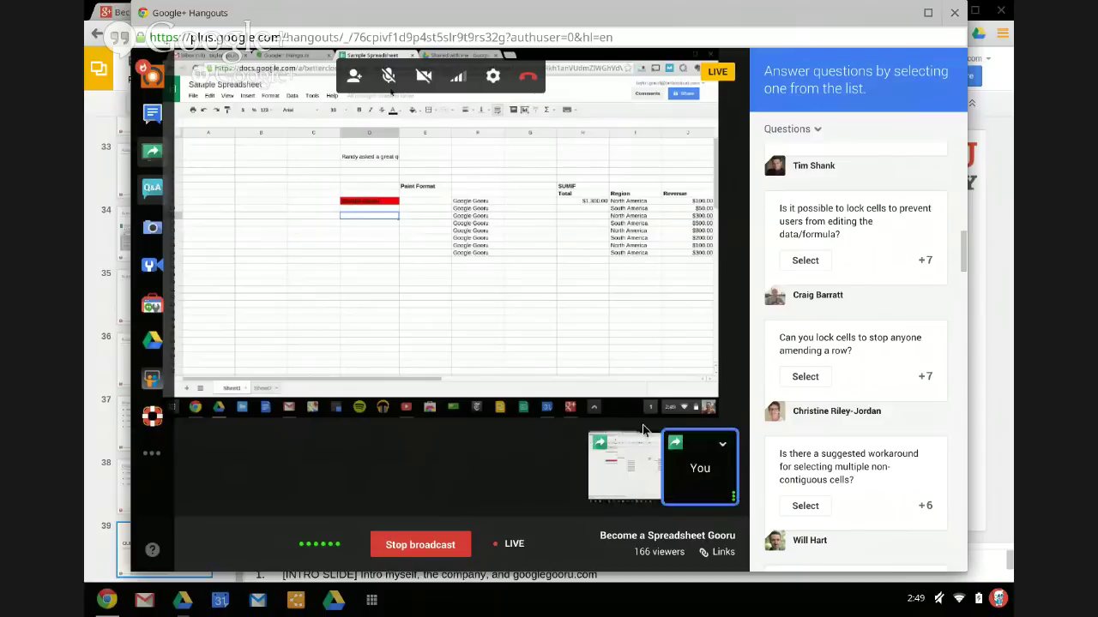
left_click(88, 447)
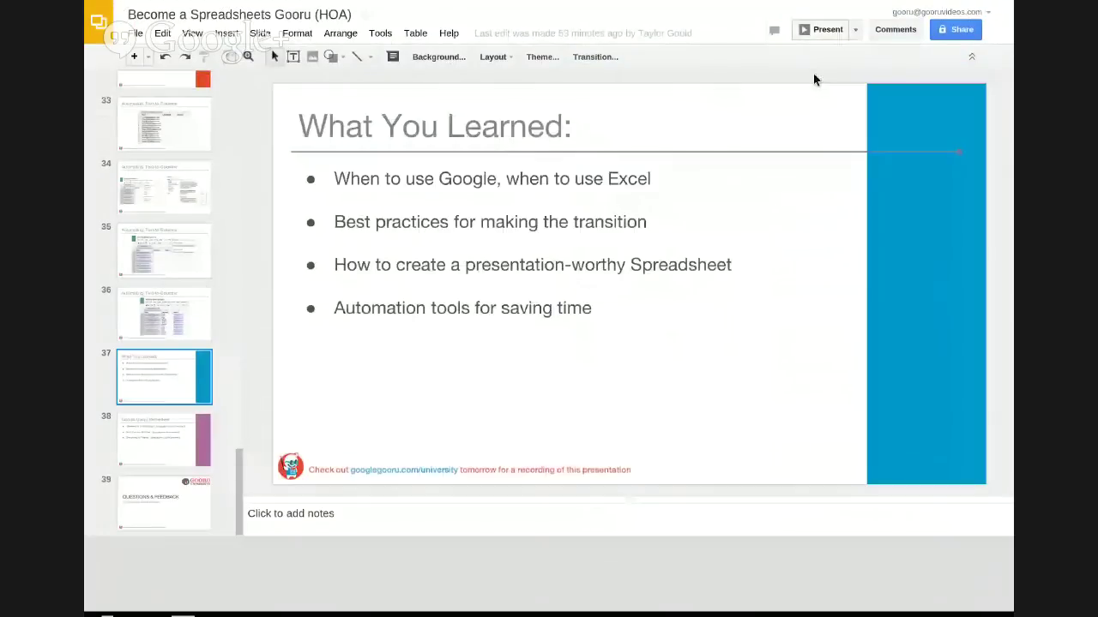
left_click(821, 29)
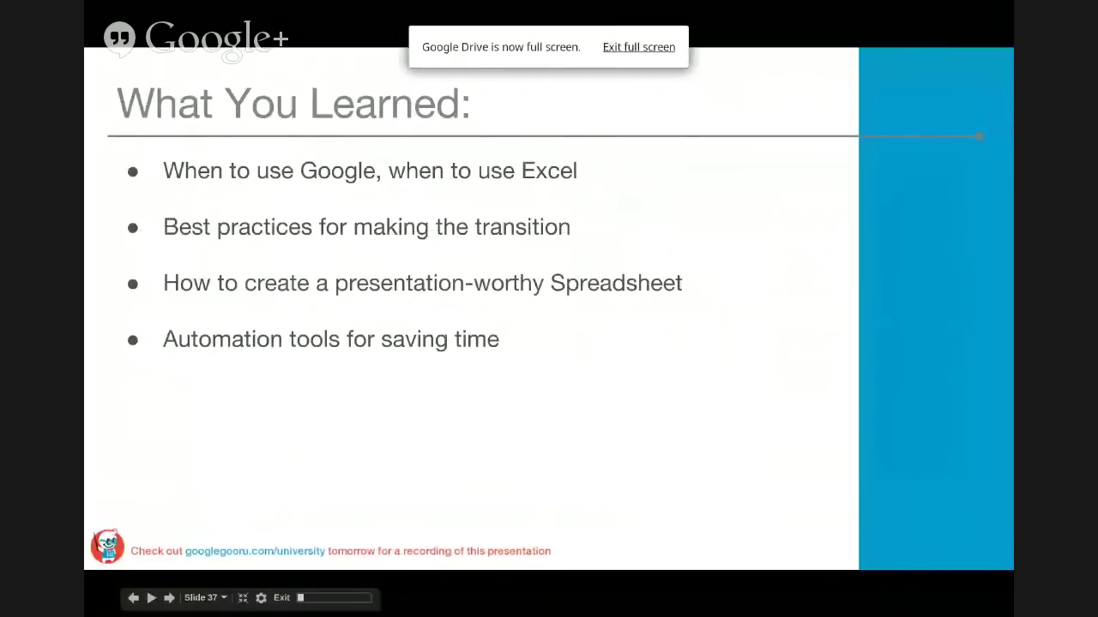
key("Right")
key("Right")
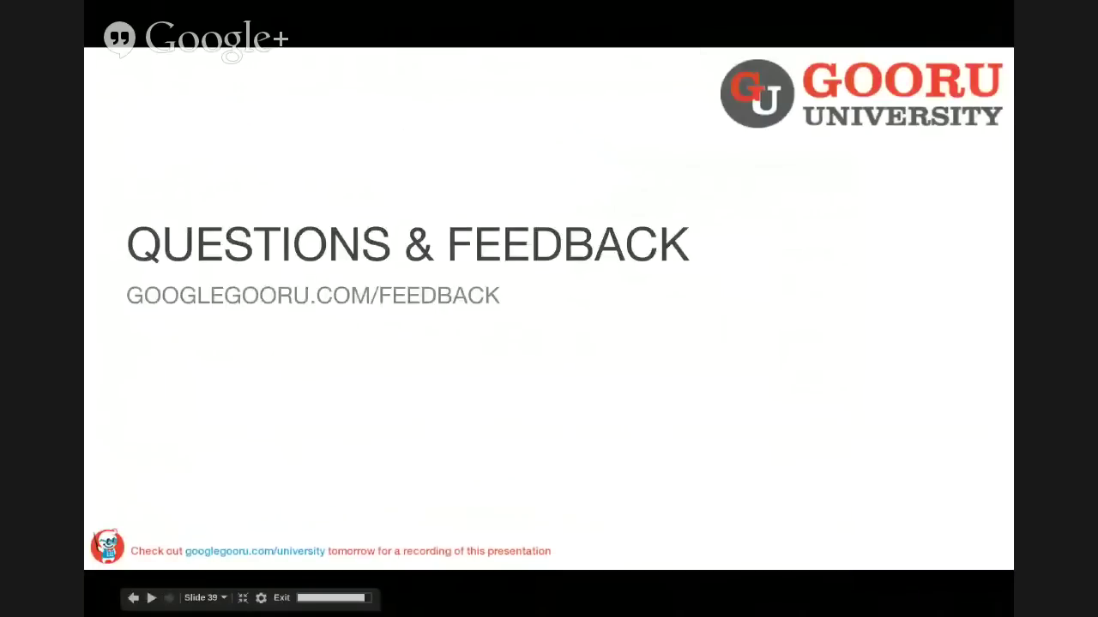